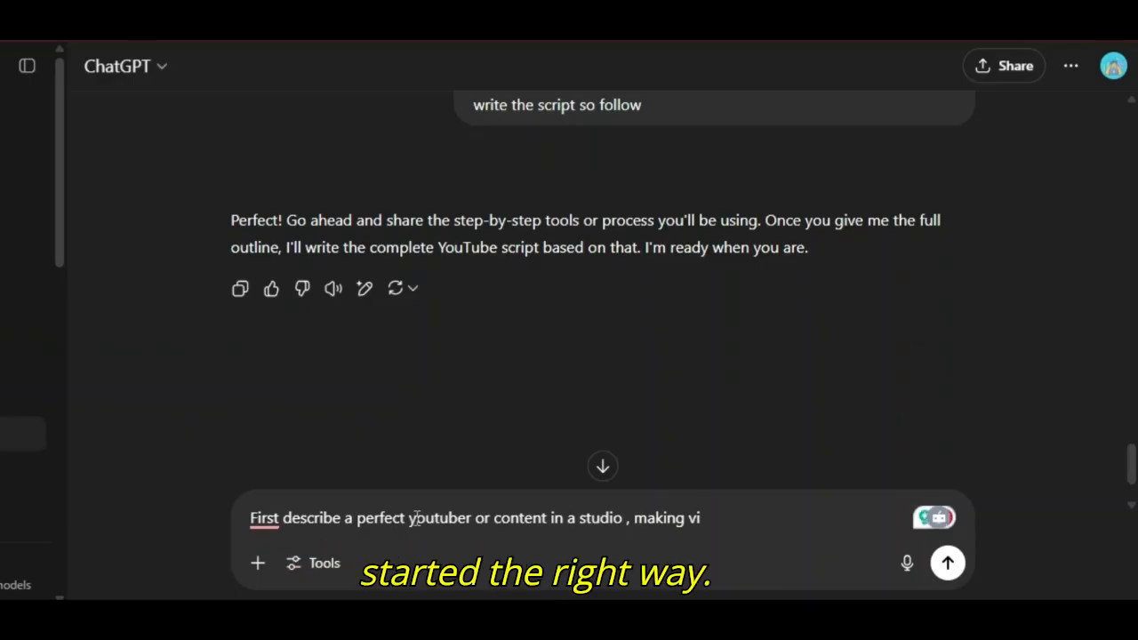
Step: Send ChatGPT a prompt asking it to describe a perfect YouTuber in a studio making a video about creating a talking 3D image
type("deo abo")
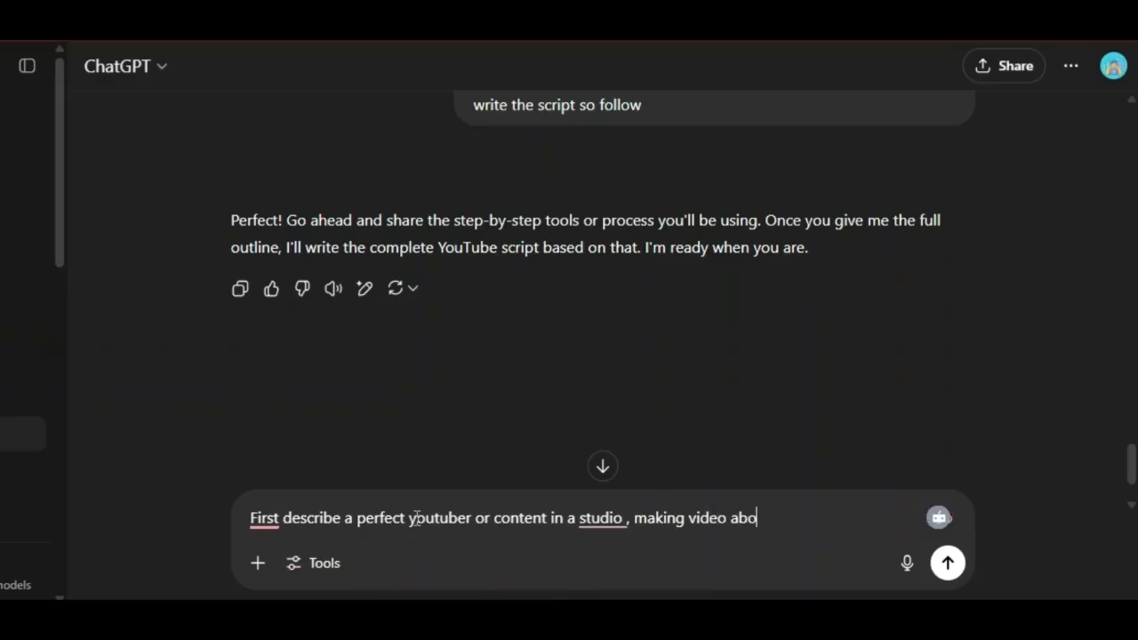
type("ut how to create a talki")
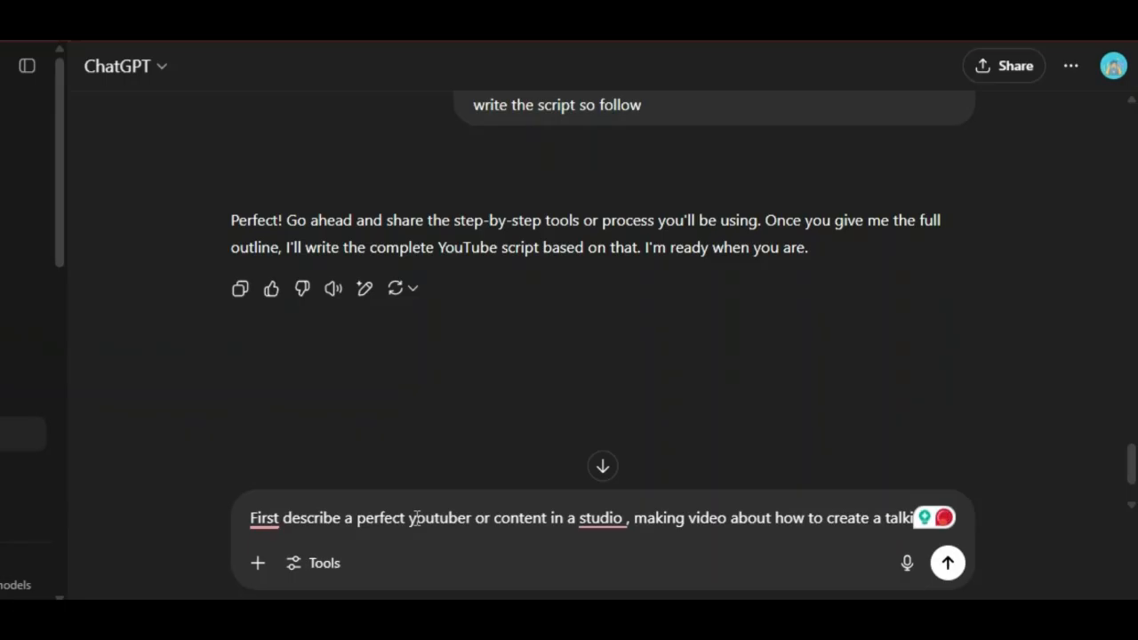
type("ng 3d image")
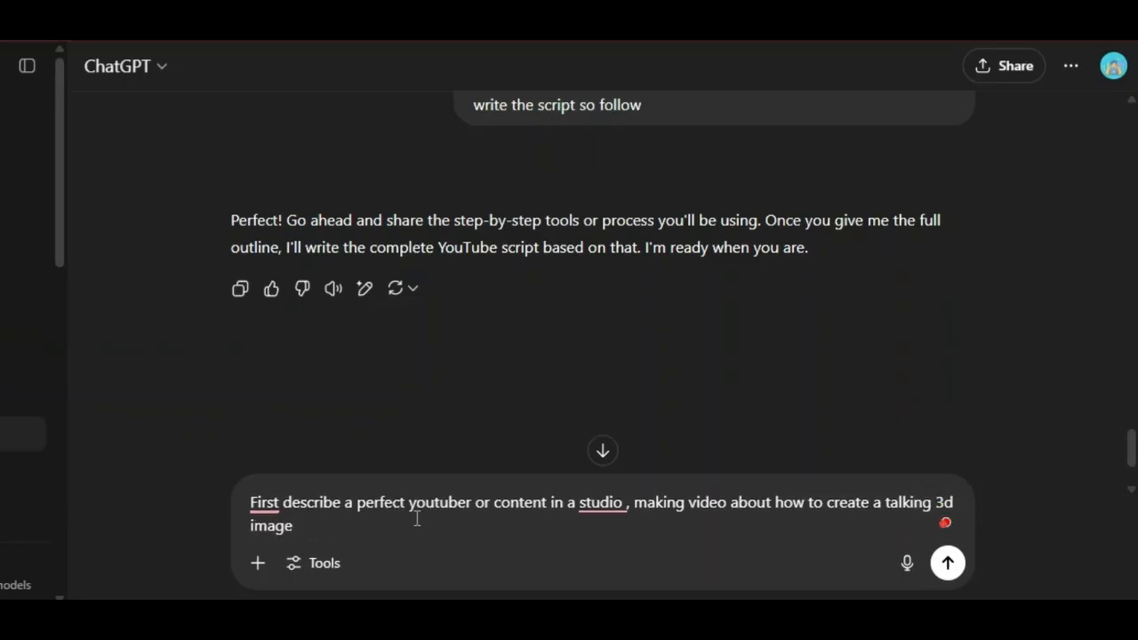
key("Return")
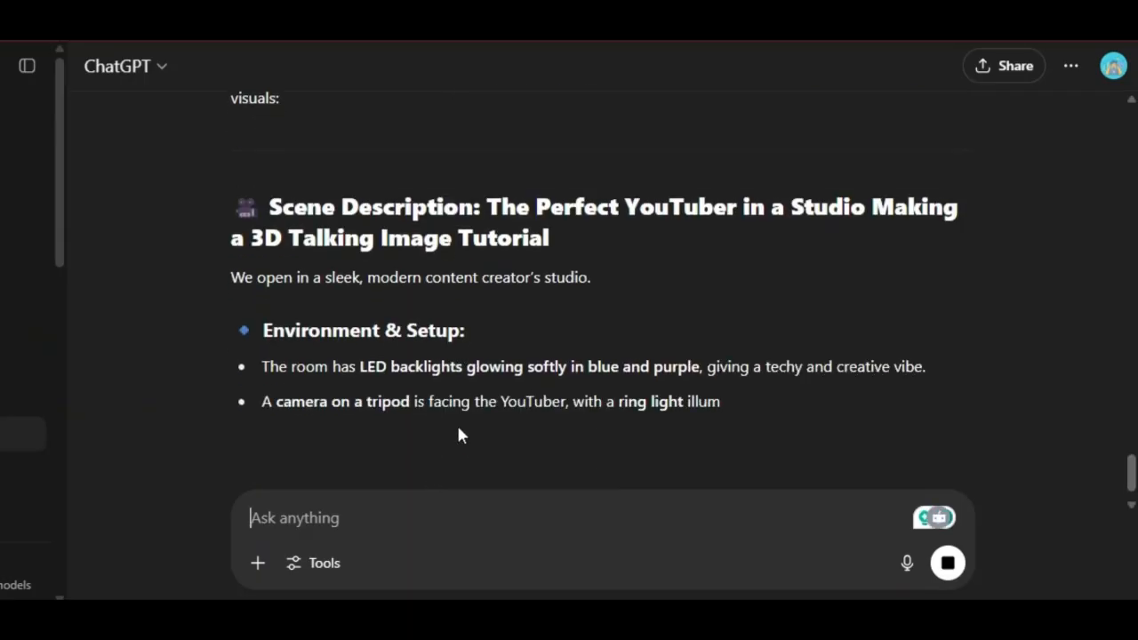
Step: Scroll through ChatGPT's scene description of the YouTuber studio to read it
scroll(418, 429, "down", 2)
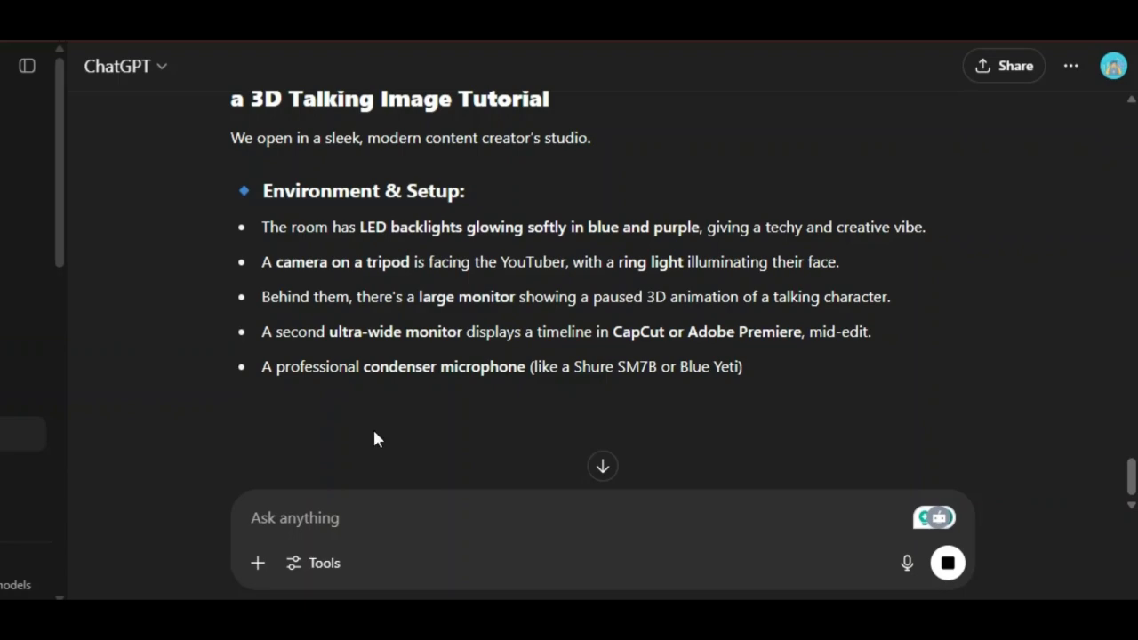
scroll(349, 375, "down", 5)
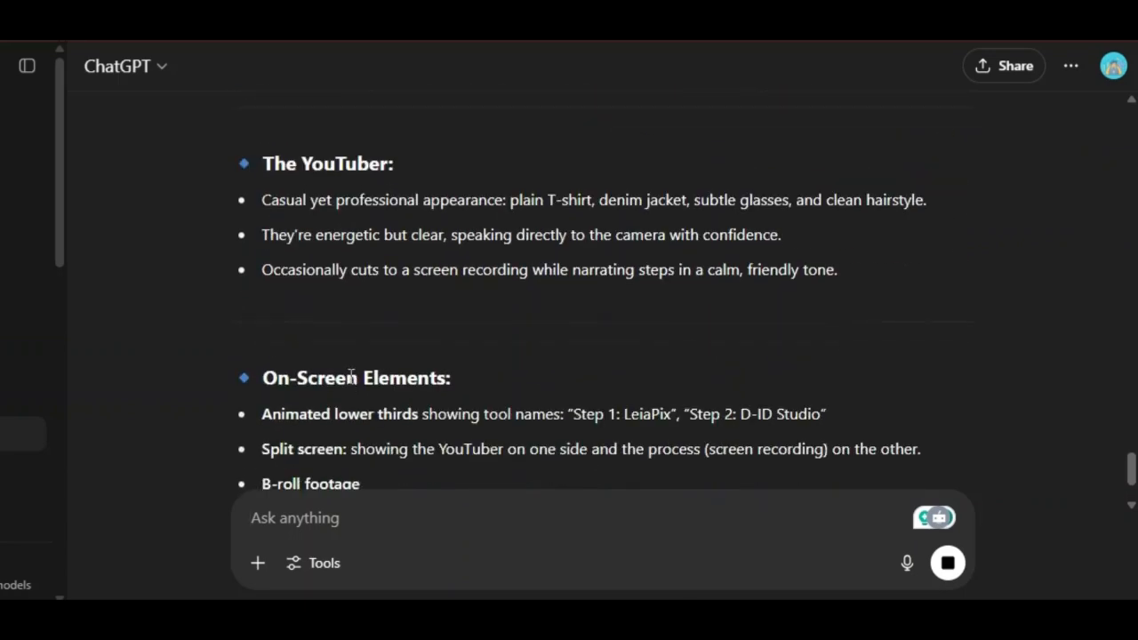
scroll(350, 377, "down", 3)
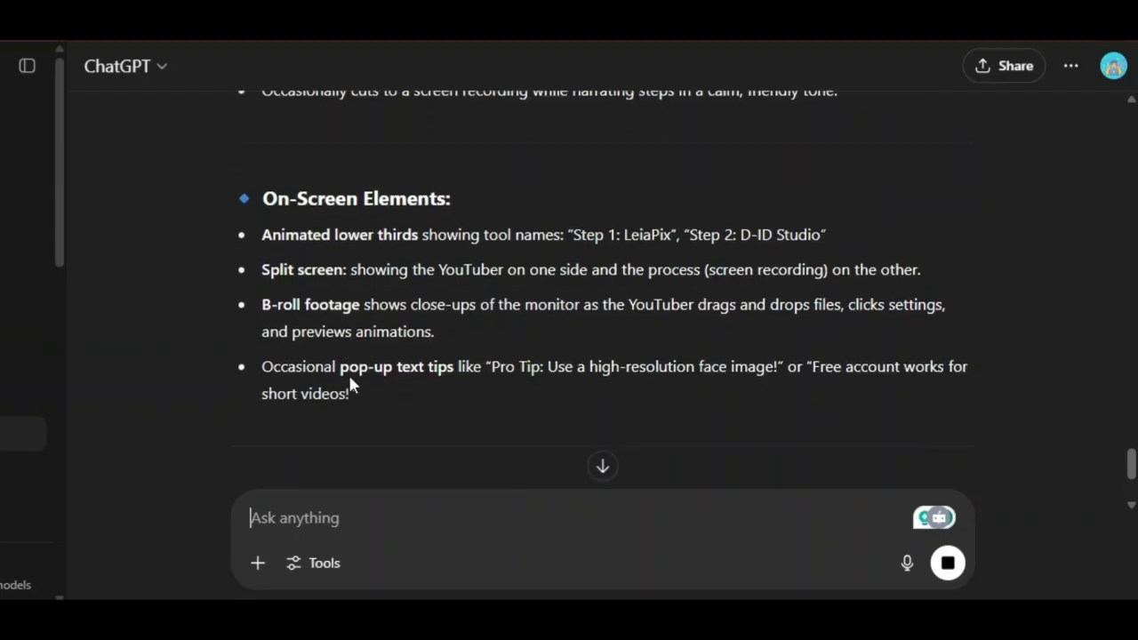
scroll(348, 375, "down", 4)
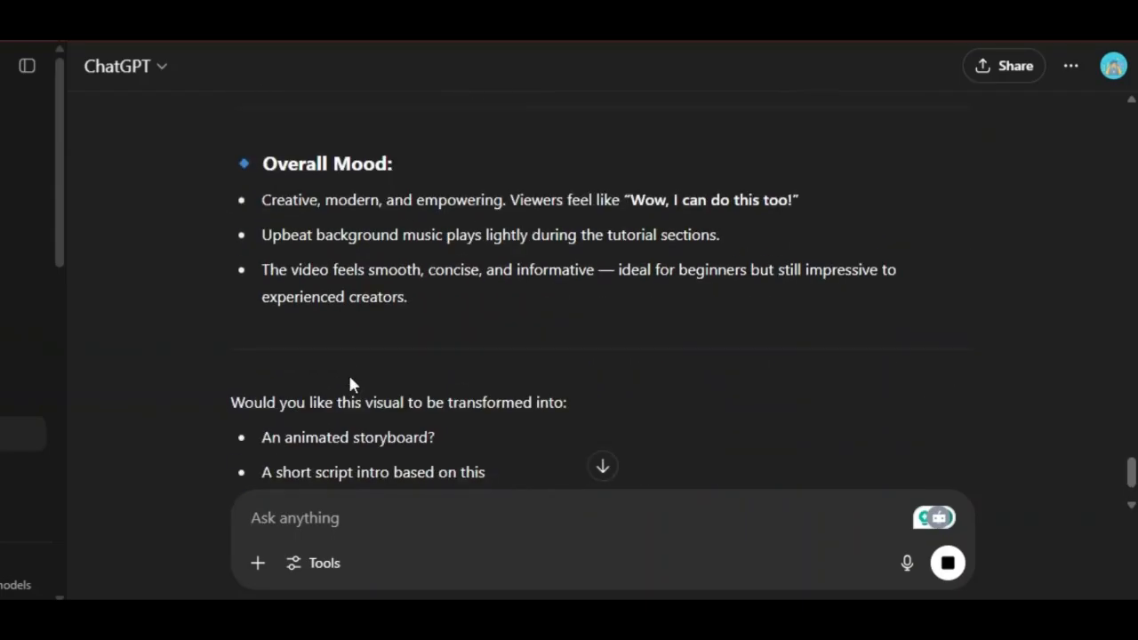
scroll(350, 383, "down", 3)
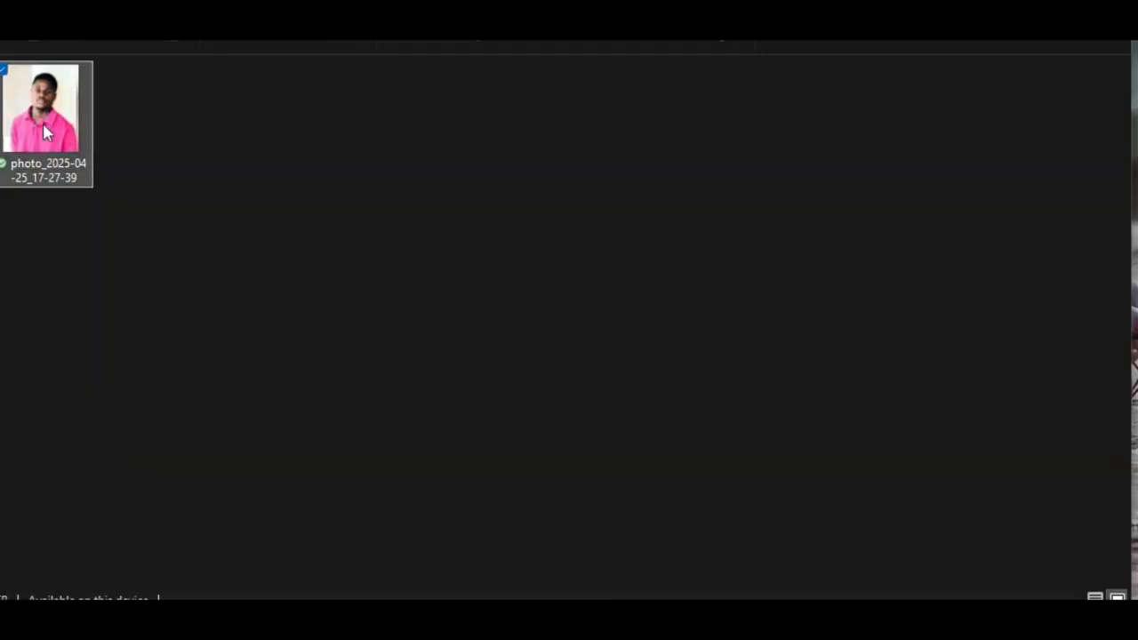
Step: Attach the portrait photo photo_2025-04-25_17-27-39 to a new chat message
double_click(44, 126)
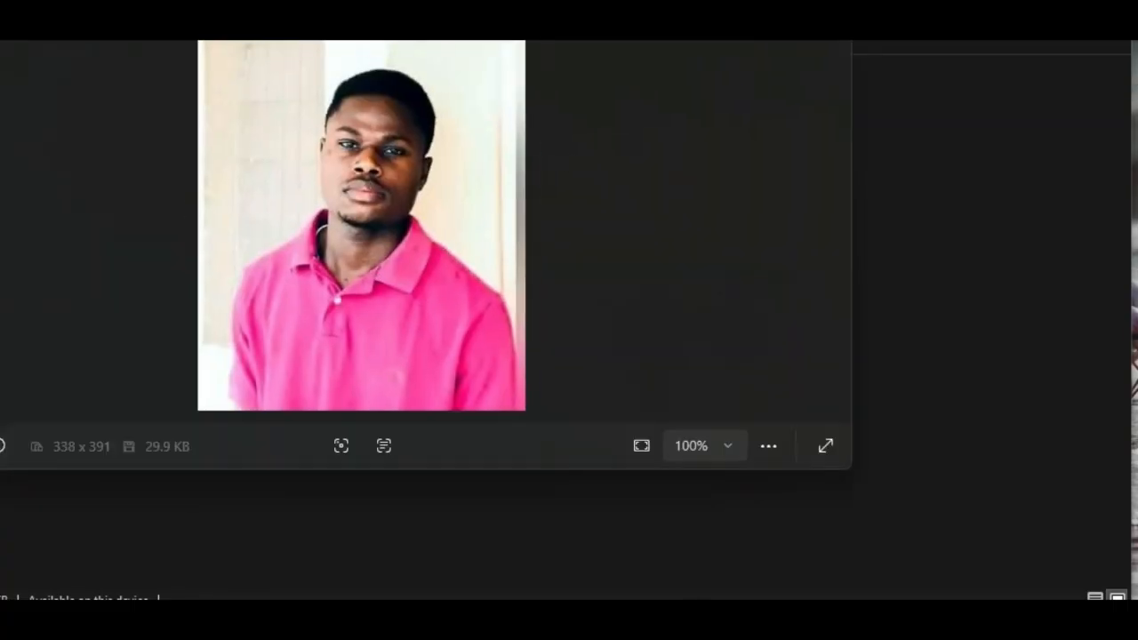
left_click(830, 18)
left_click_drag(31, 117, 251, 498)
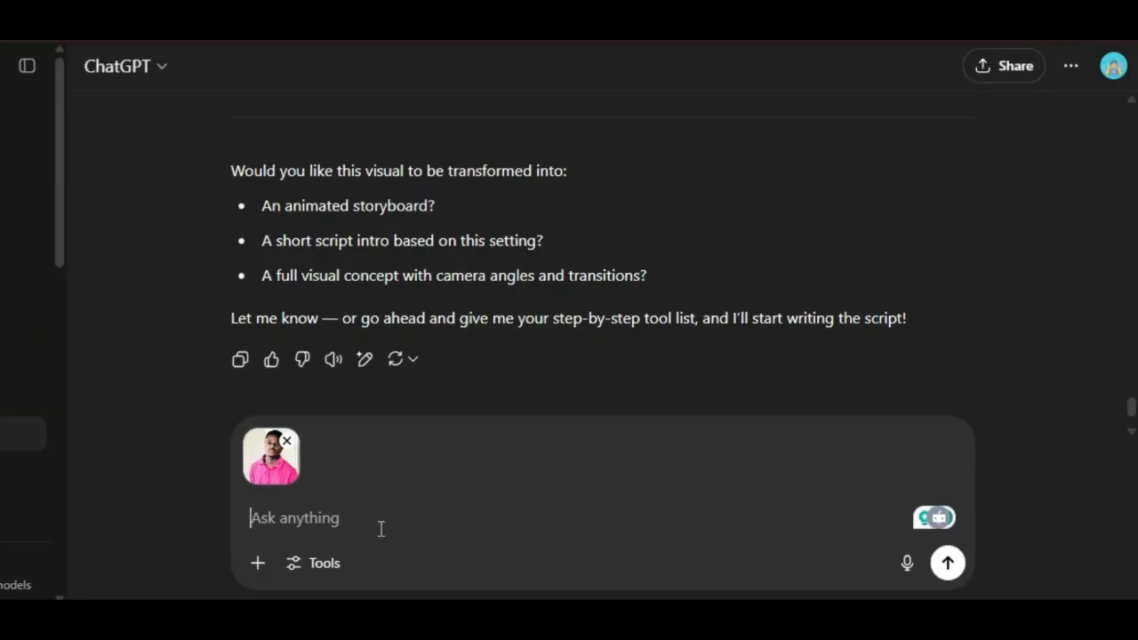
Step: Send a request beginning "edit this image to" so ChatGPT turns the photo into the studio scene
type("edit")
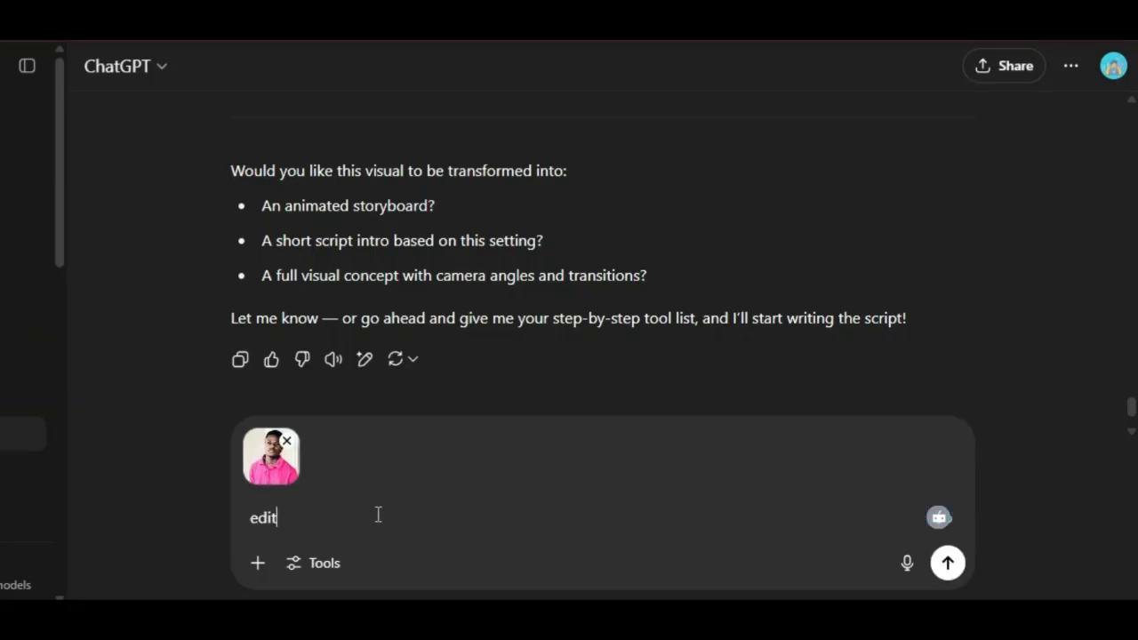
type(" this image to")
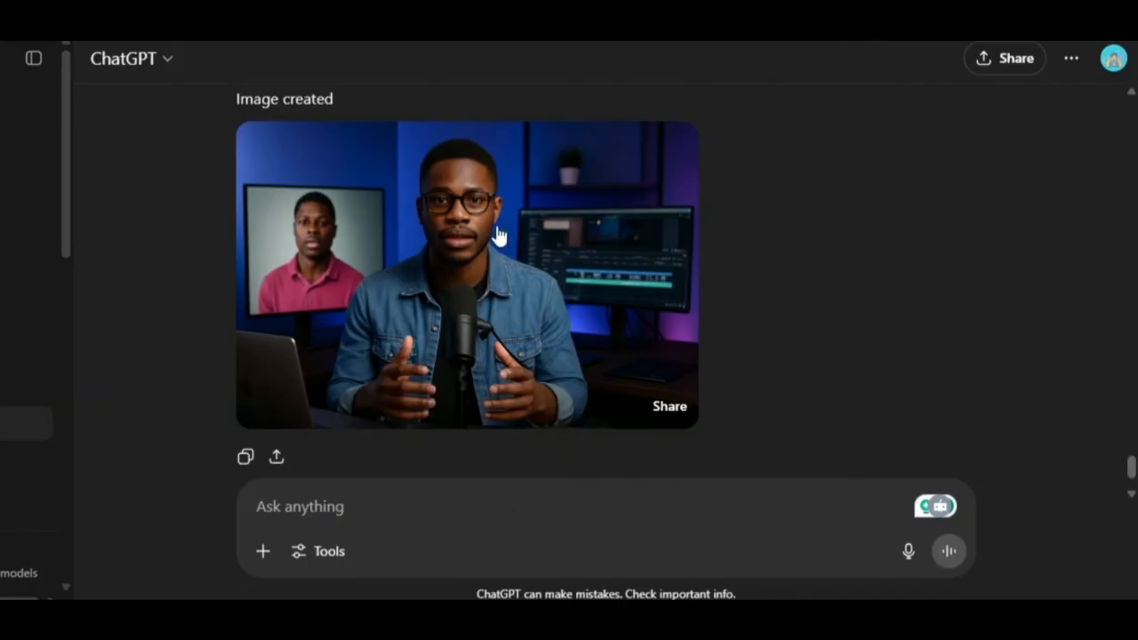
Step: Open the generated studio image and download it
left_click(400, 254)
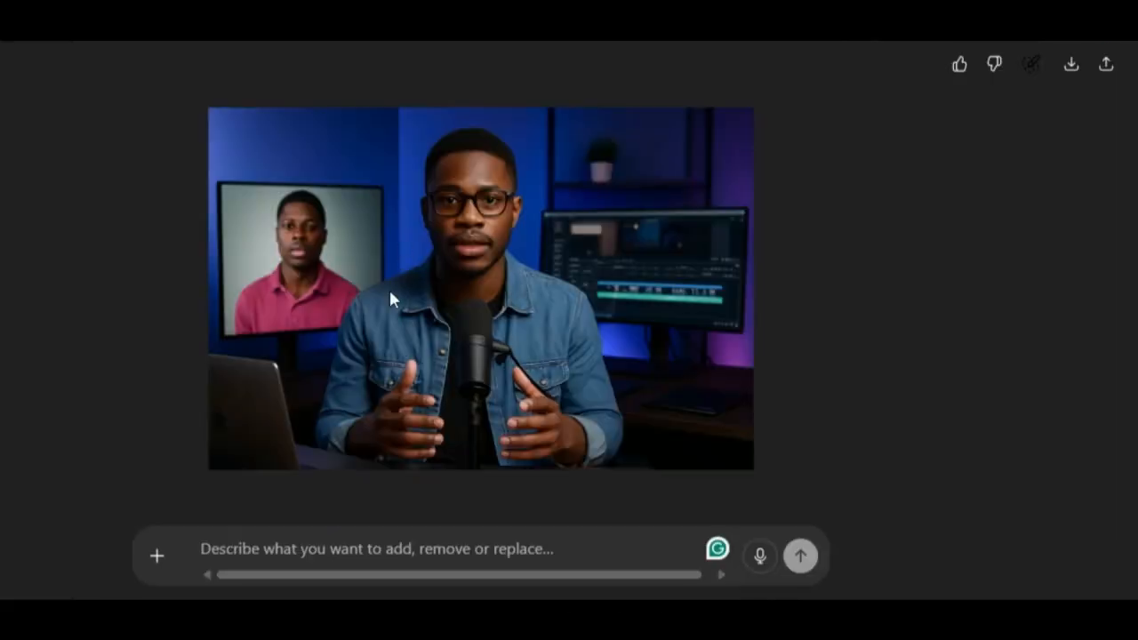
left_click(1066, 71)
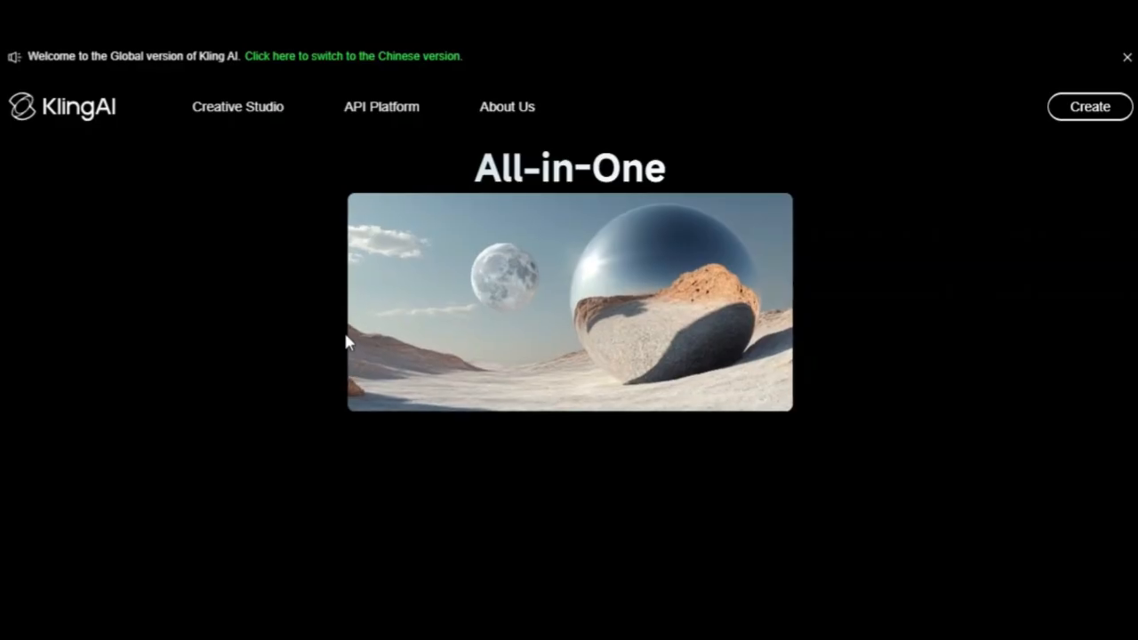
Step: Open Kling AI's Video Generation tool from the Creative Studio section
scroll(412, 318, "down", 5)
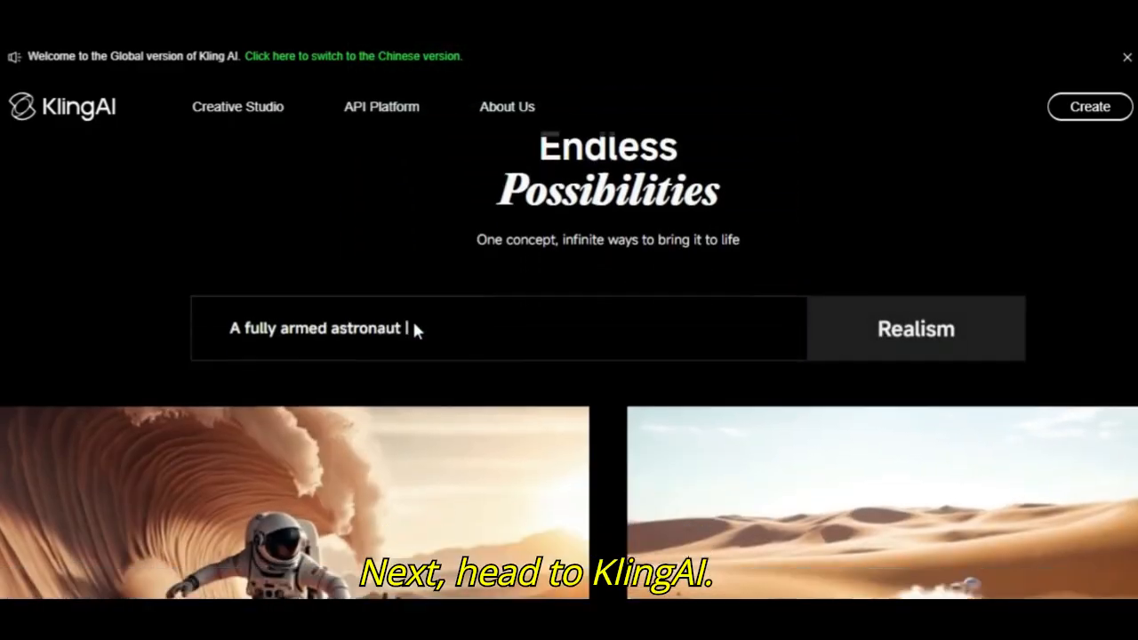
scroll(414, 326, "down", 5)
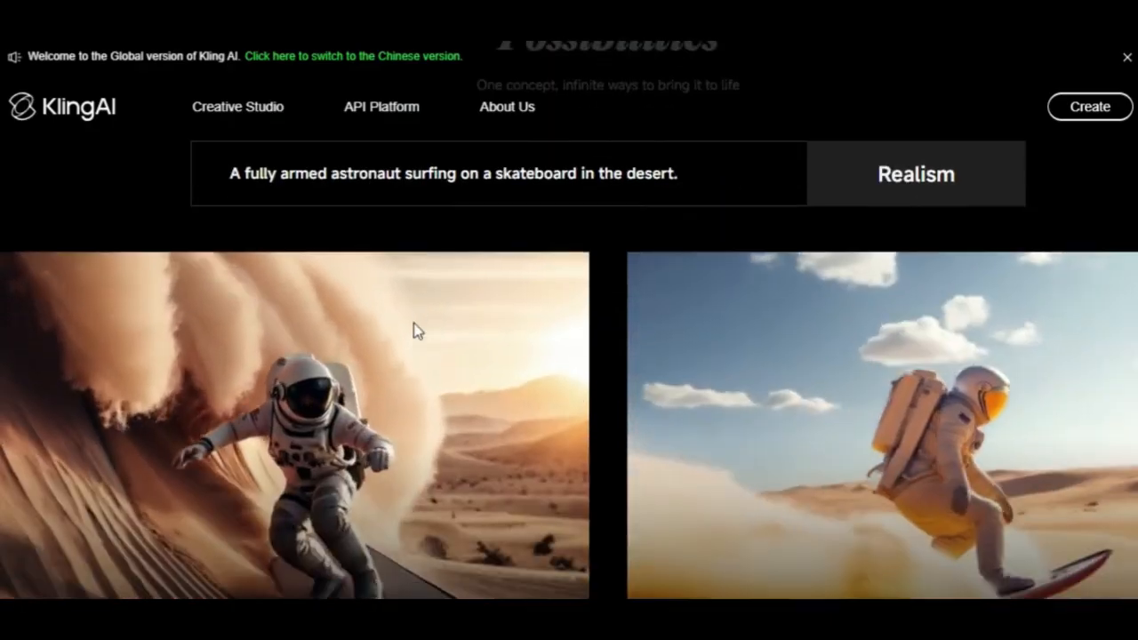
scroll(413, 324, "down", 5)
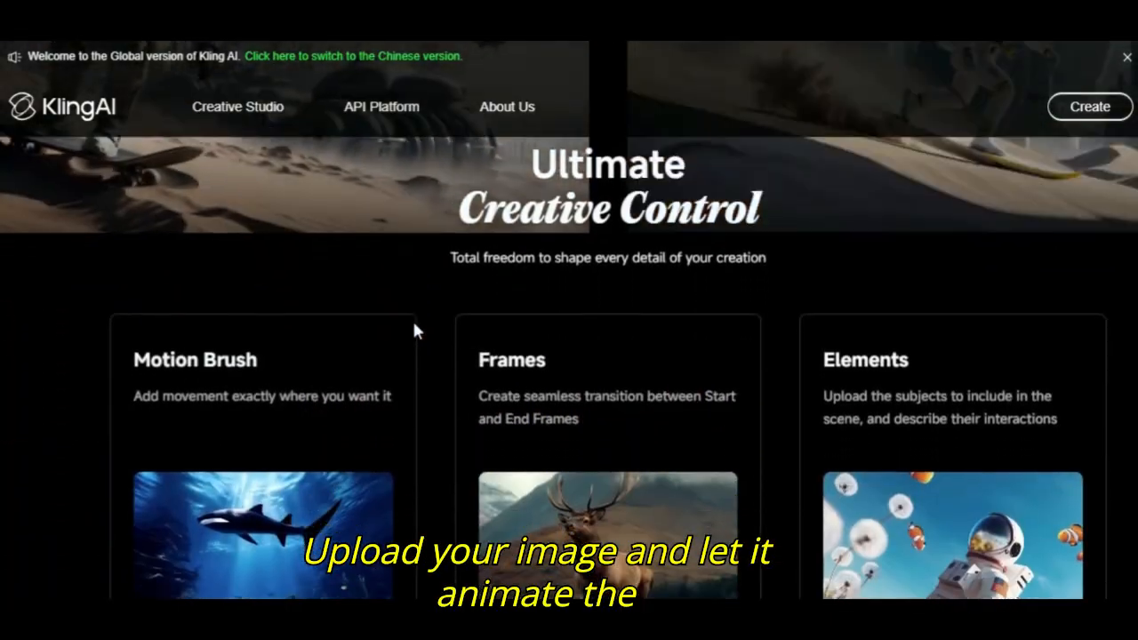
scroll(413, 330, "down", 15)
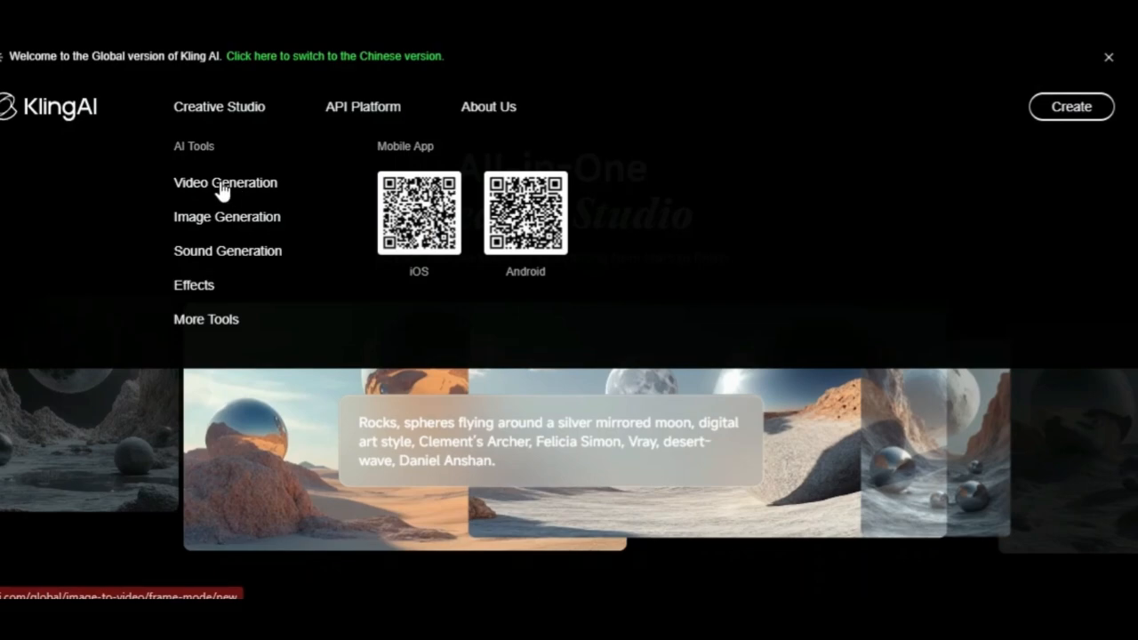
left_click(222, 185)
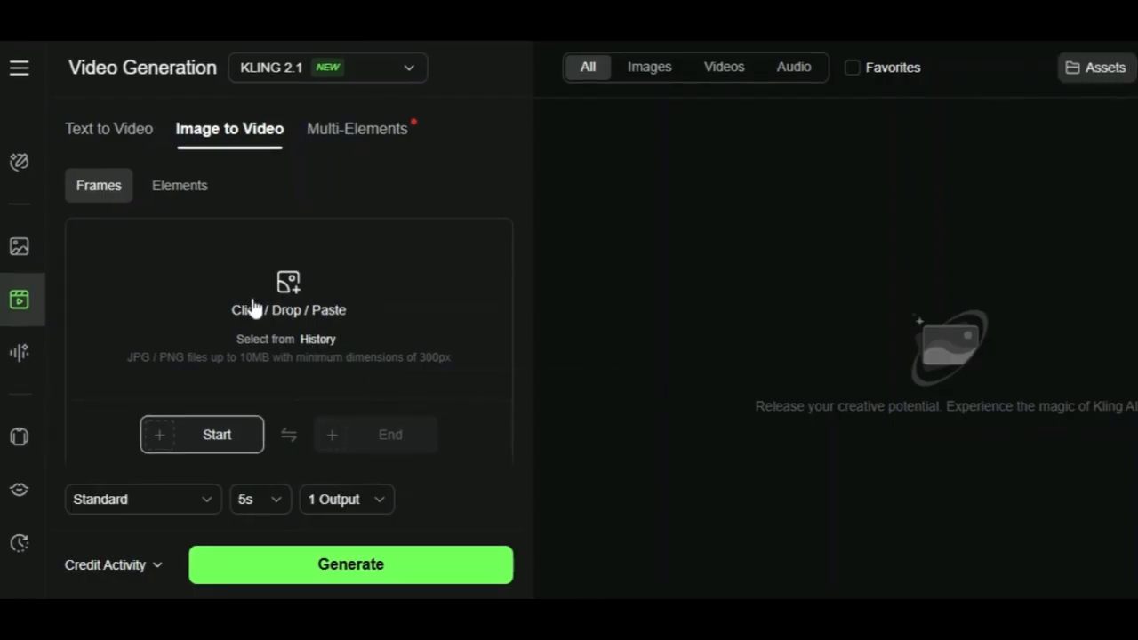
Step: Upload the downloaded studio image from the file explorer as the Image to Video start frame
mouse_move(439, 617)
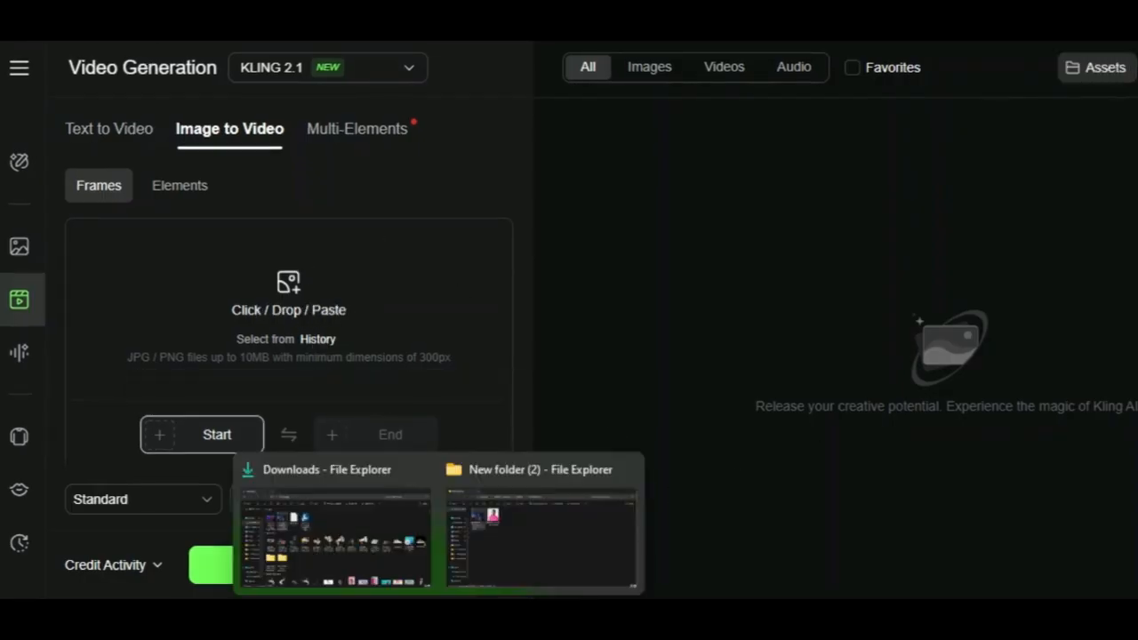
left_click(515, 560)
left_click_drag(220, 140, 235, 376)
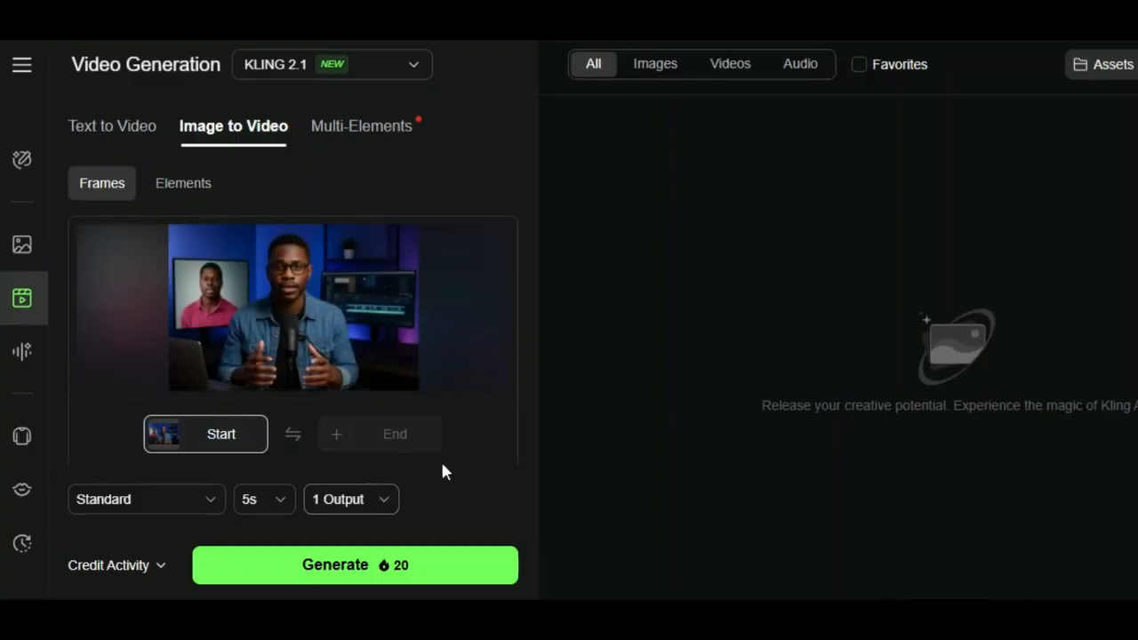
scroll(464, 418, "down", 2)
left_click(283, 499)
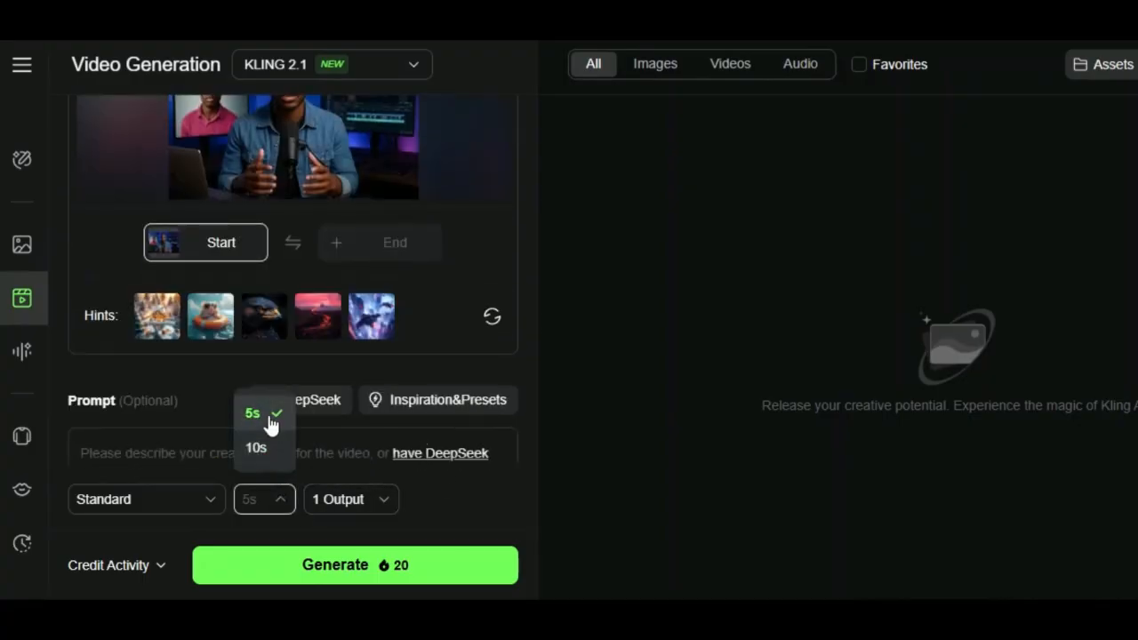
left_click(258, 447)
left_click(269, 505)
left_click(252, 412)
scroll(262, 396, "down", 3)
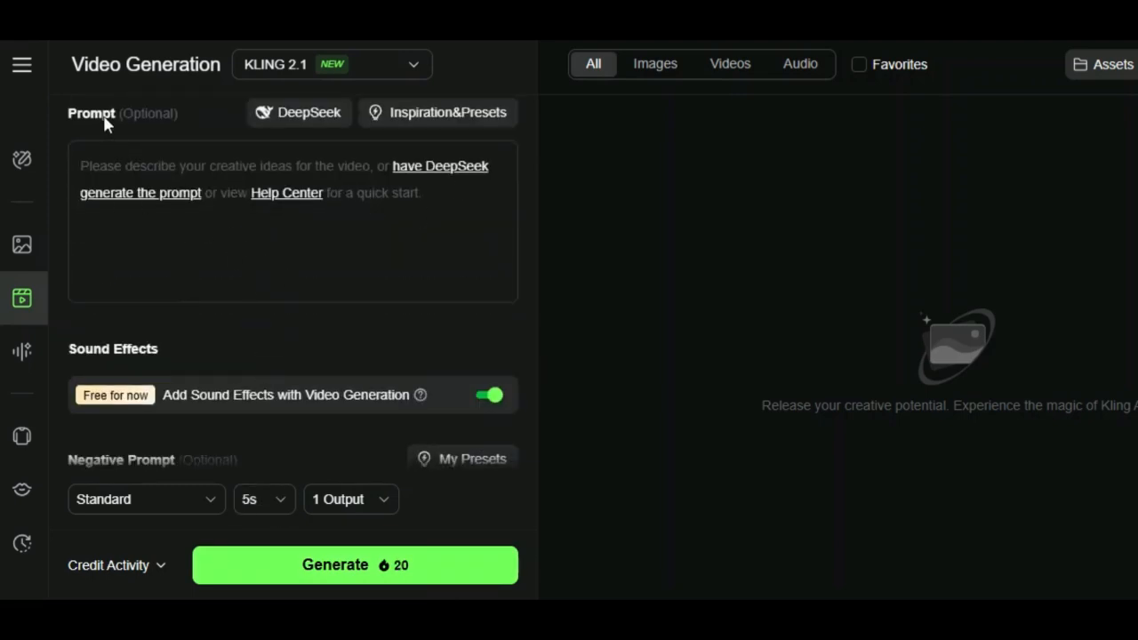
scroll(289, 302, "down", 3)
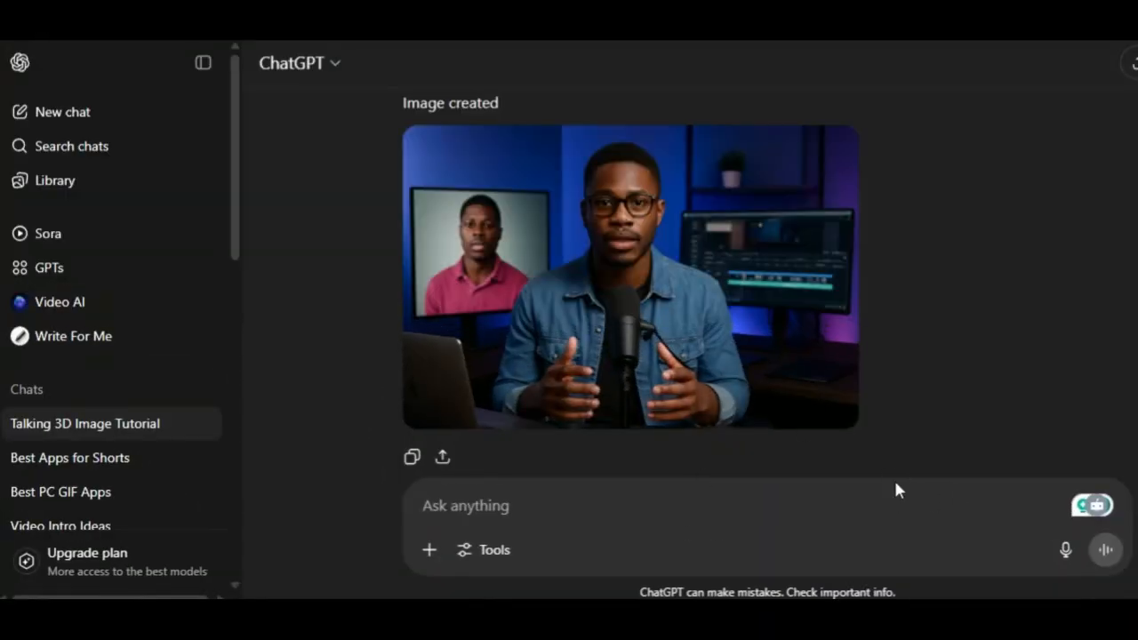
Step: Ask ChatGPT to "generate a perfect prompt for kling ai, for image to video generation"
type("generate")
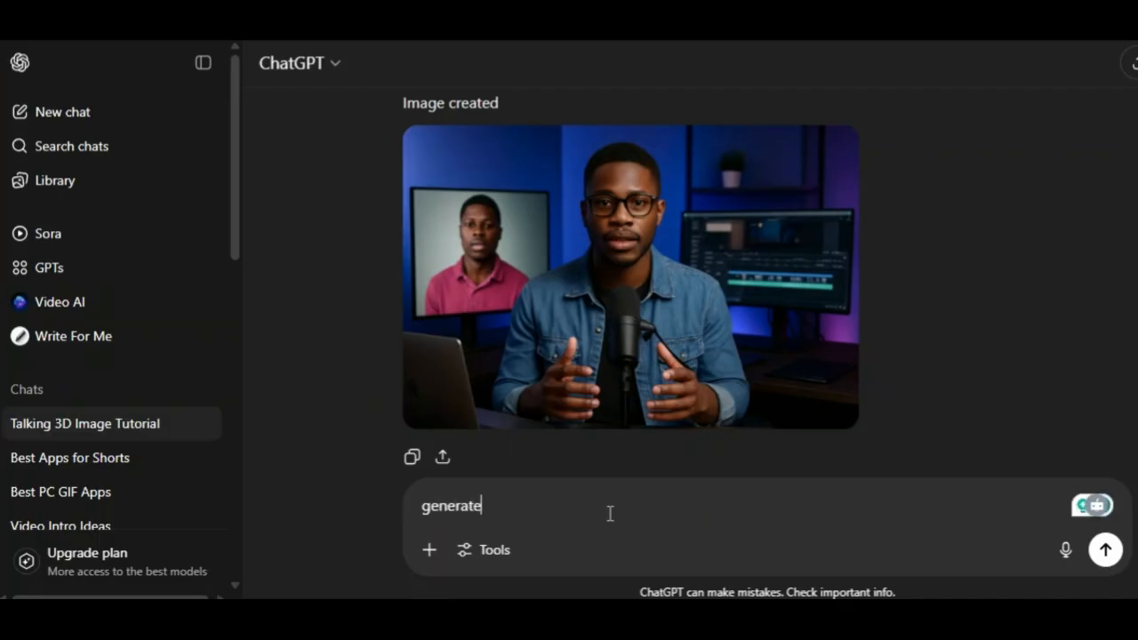
type(" a perfect prompt fo")
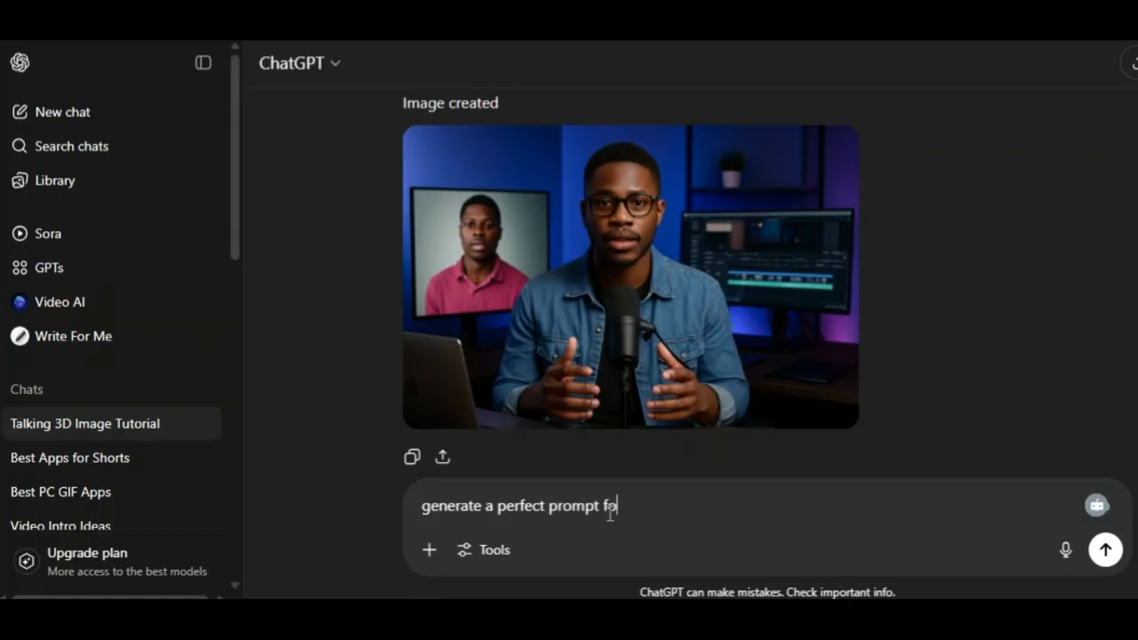
type("r kling ai ")
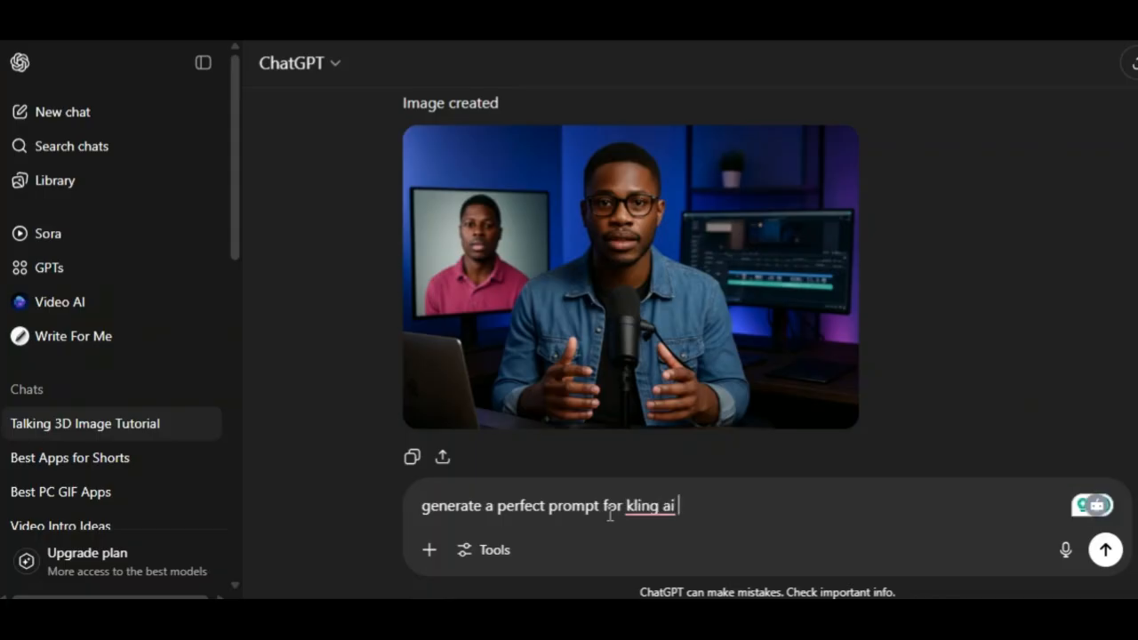
type(", for I ma")
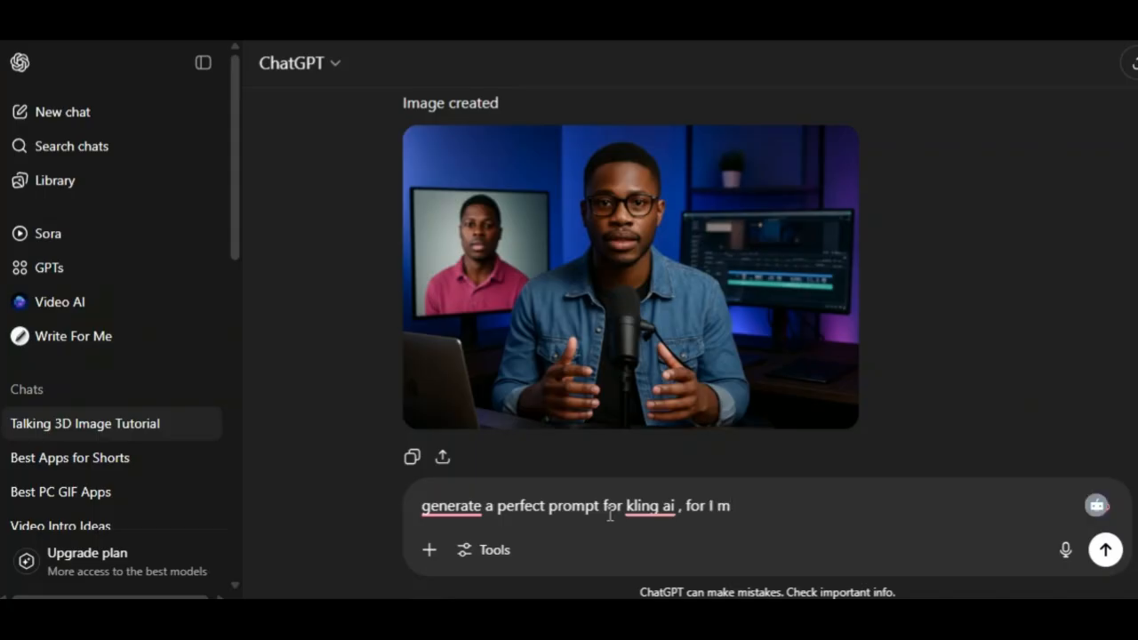
key("BackSpace")
key("BackSpace")
key("BackSpace")
key("BackSpace")
type("image to vid")
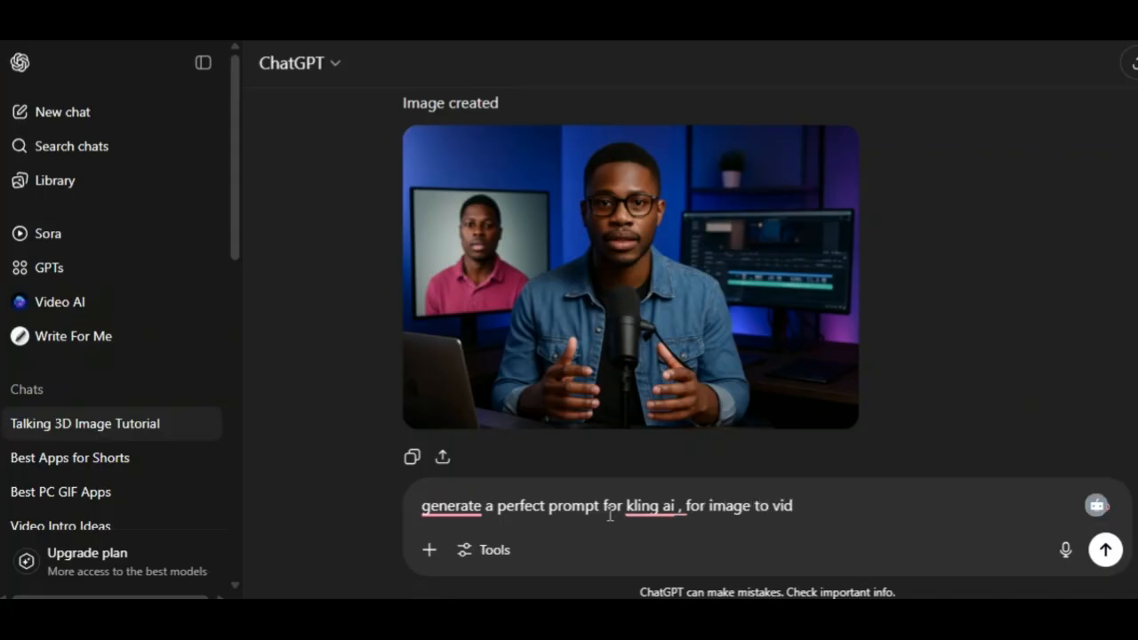
type("eo generation")
key("Return")
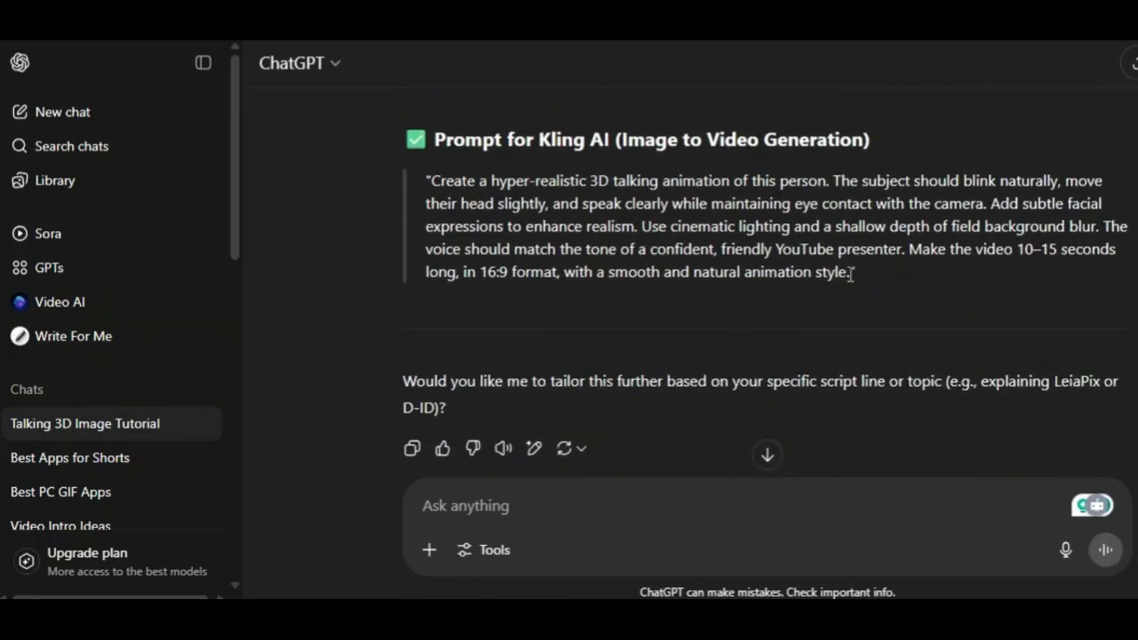
Step: Select and copy the generated Kling AI prompt text
left_click_drag(851, 275, 440, 181)
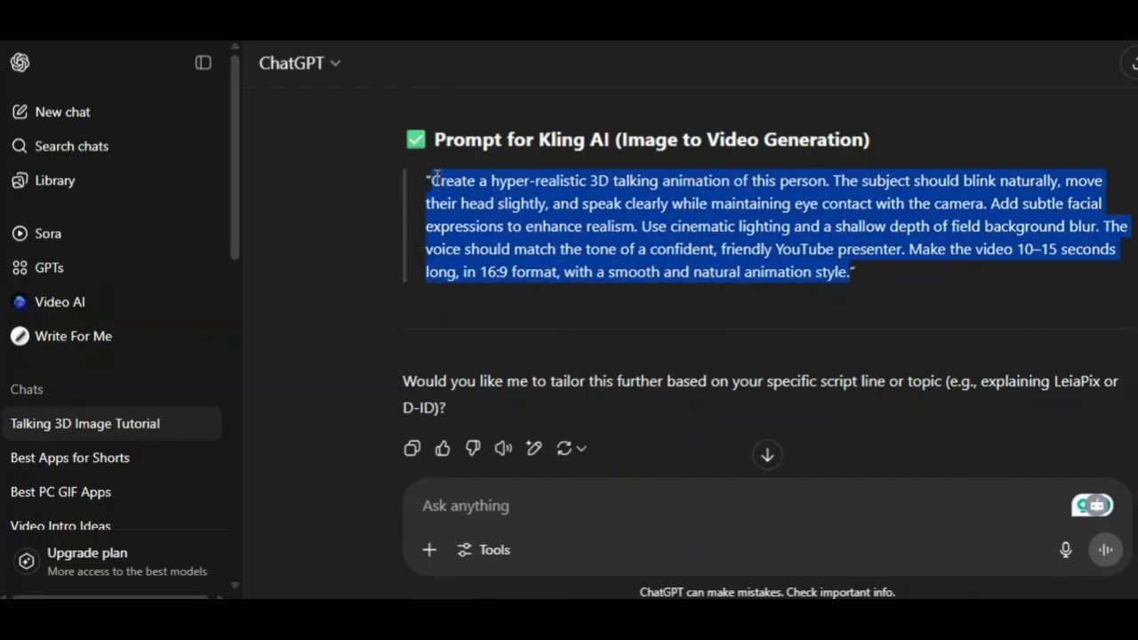
right_click(498, 202)
left_click(516, 214)
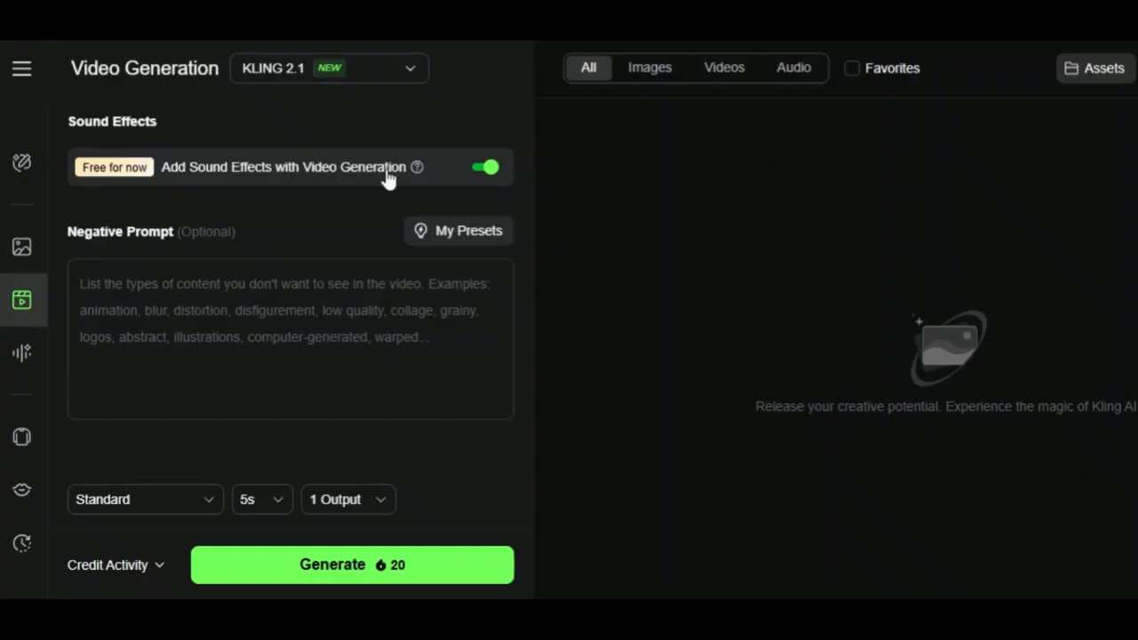
Step: Paste the copied prompt into Kling's video generation Prompt field
scroll(272, 327, "up", 1)
scroll(272, 326, "up", 3)
scroll(293, 320, "down", 1)
left_click(282, 297)
right_click(282, 299)
left_click(340, 295)
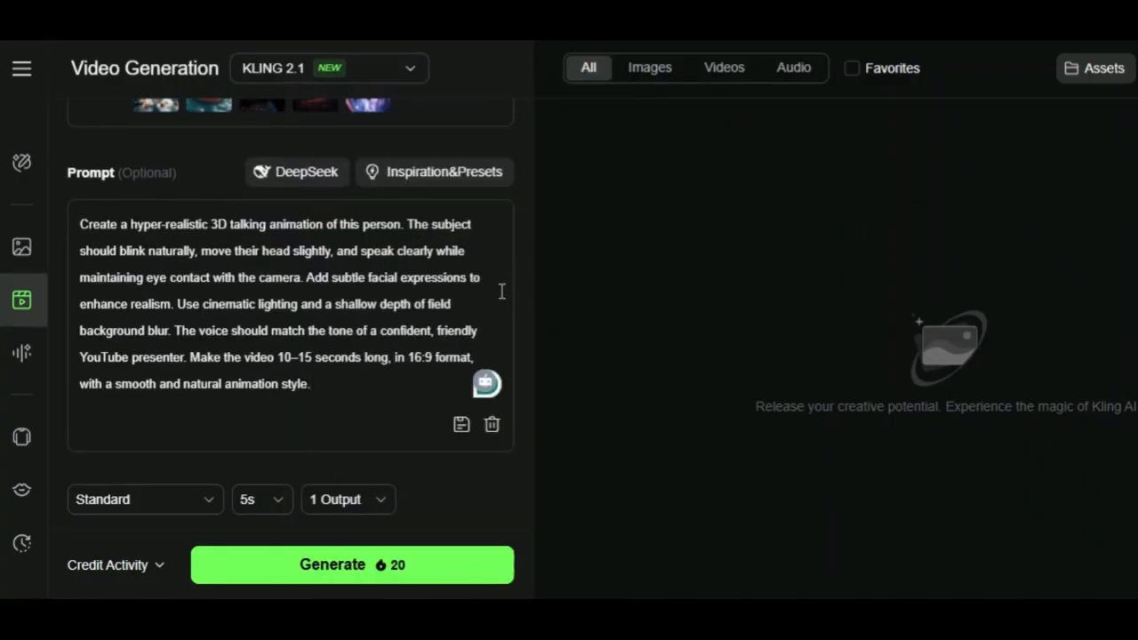
scroll(471, 305, "down", 3)
scroll(279, 412, "down", 2)
scroll(350, 386, "up", 3)
scroll(352, 395, "down", 2)
scroll(351, 392, "up", 1)
scroll(352, 391, "down", 1)
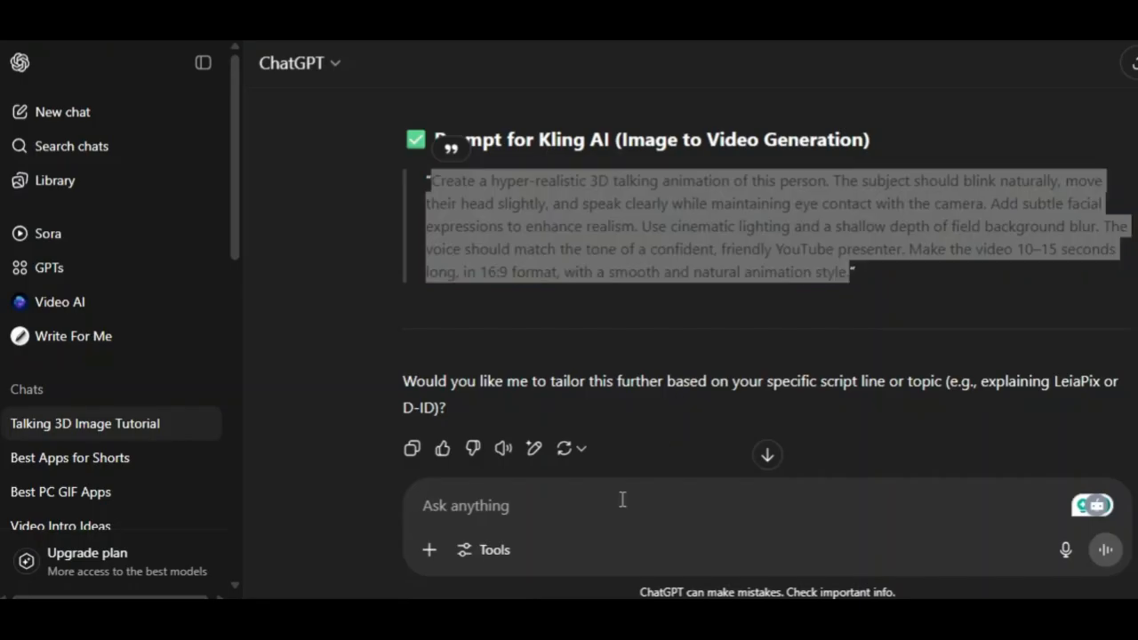
Step: Switch to ChatGPT and ask it to "generate another one for the negative prompt section"
left_click(622, 501)
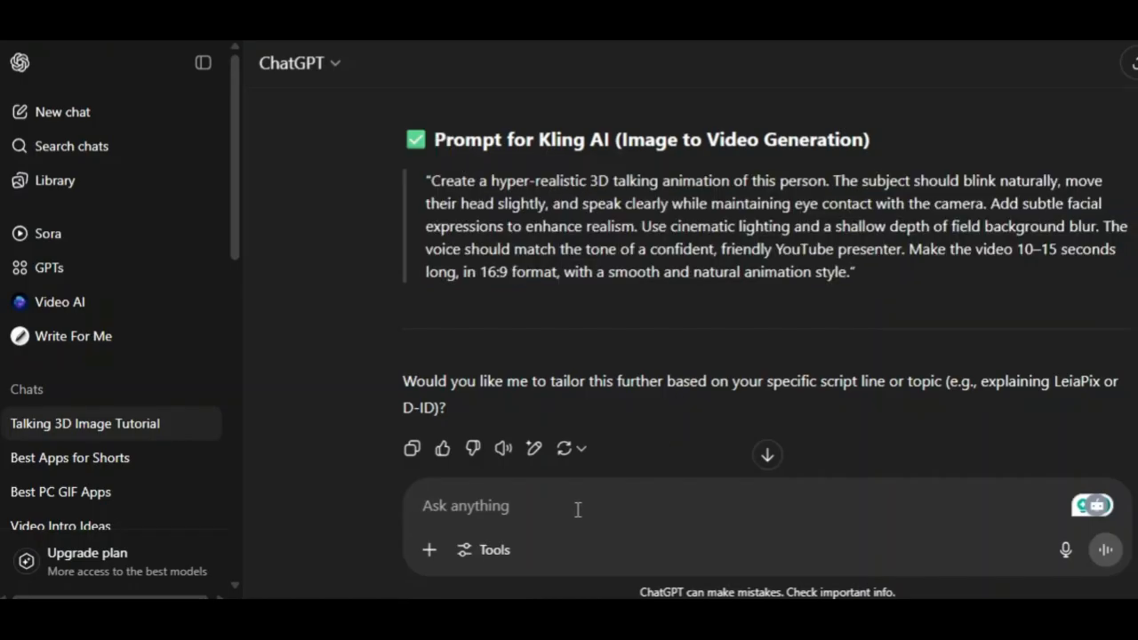
type("generate")
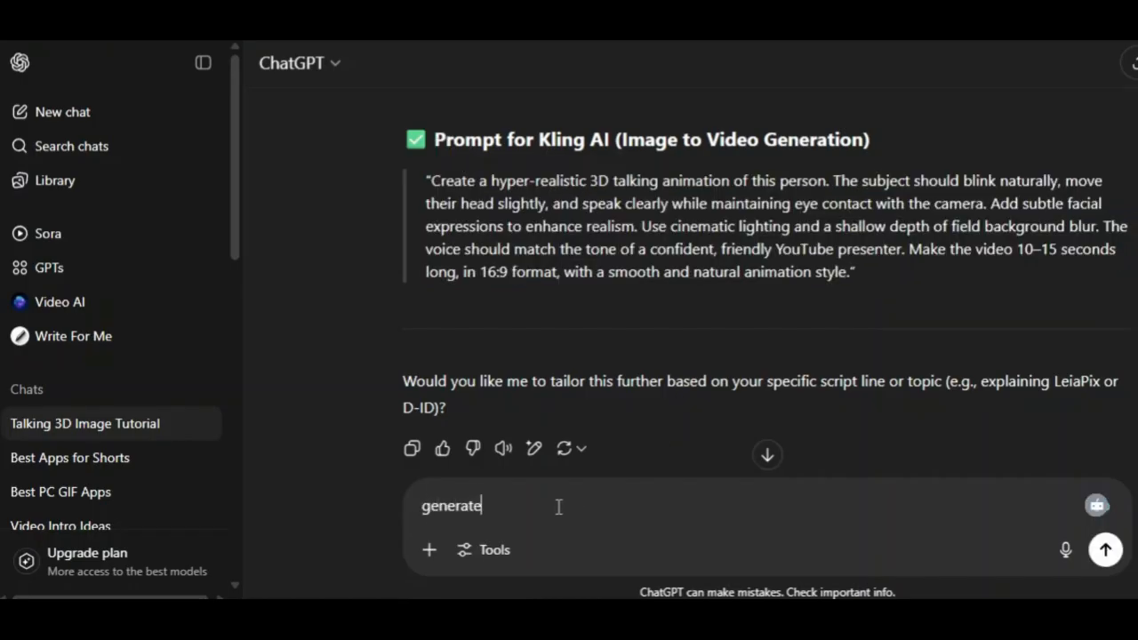
type(" another one for the negative prompt section")
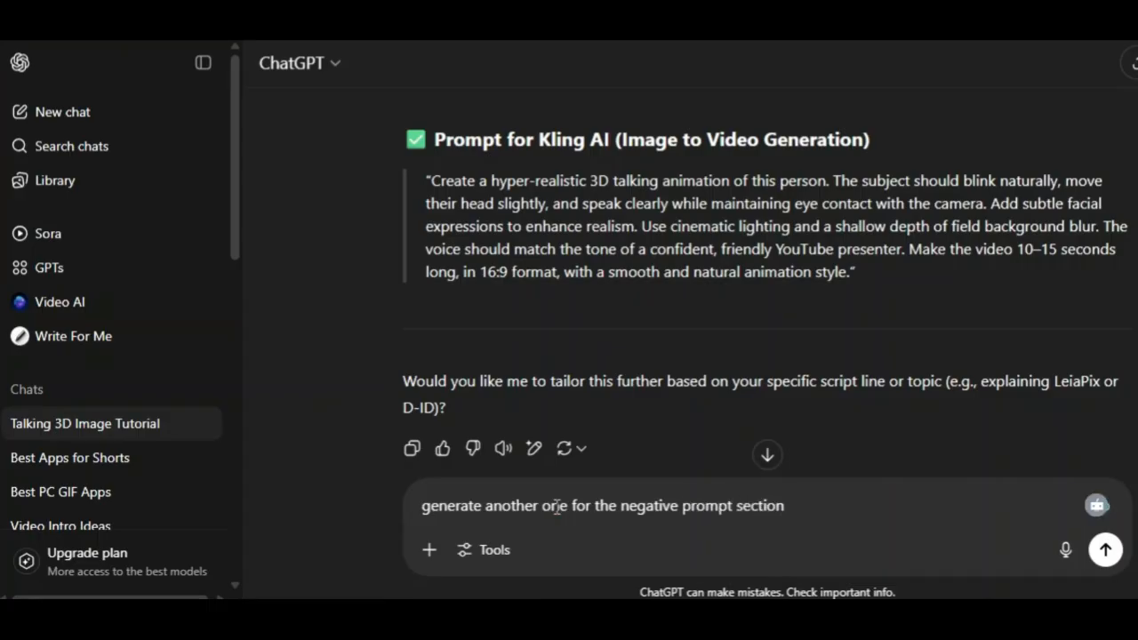
key("Return")
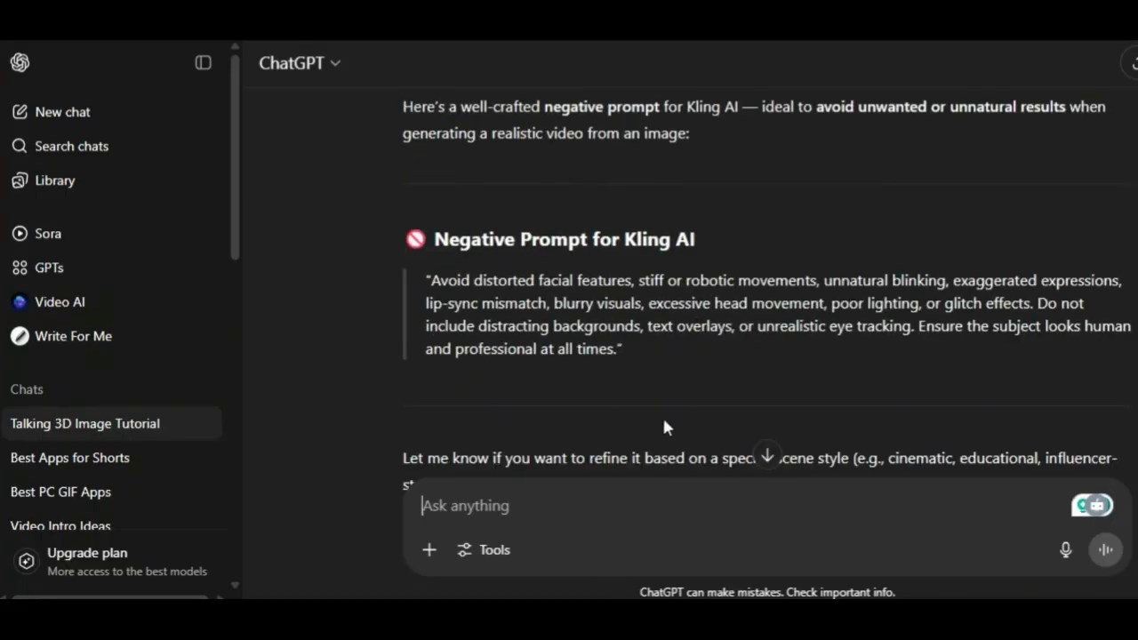
Step: Select and copy the generated negative prompt text for Kling AI
left_click_drag(615, 353, 436, 279)
right_click(436, 279)
left_click(508, 254)
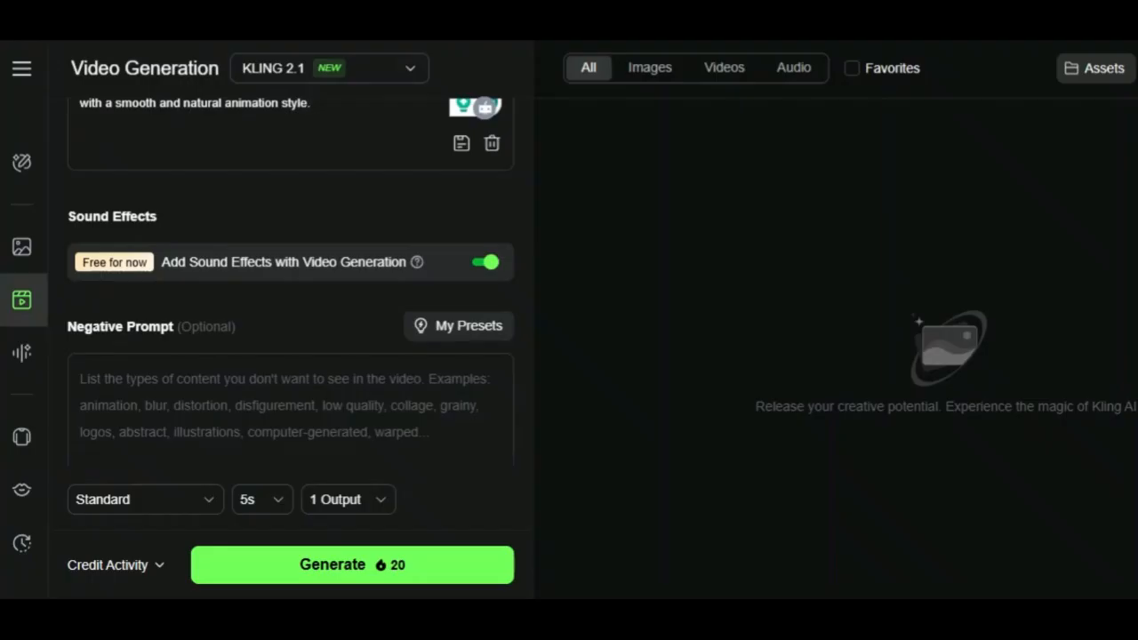
Step: Paste the copied text into Kling's Negative Prompt field
right_click(303, 407)
left_click(372, 303)
scroll(302, 513, "down", 1)
left_click(203, 508)
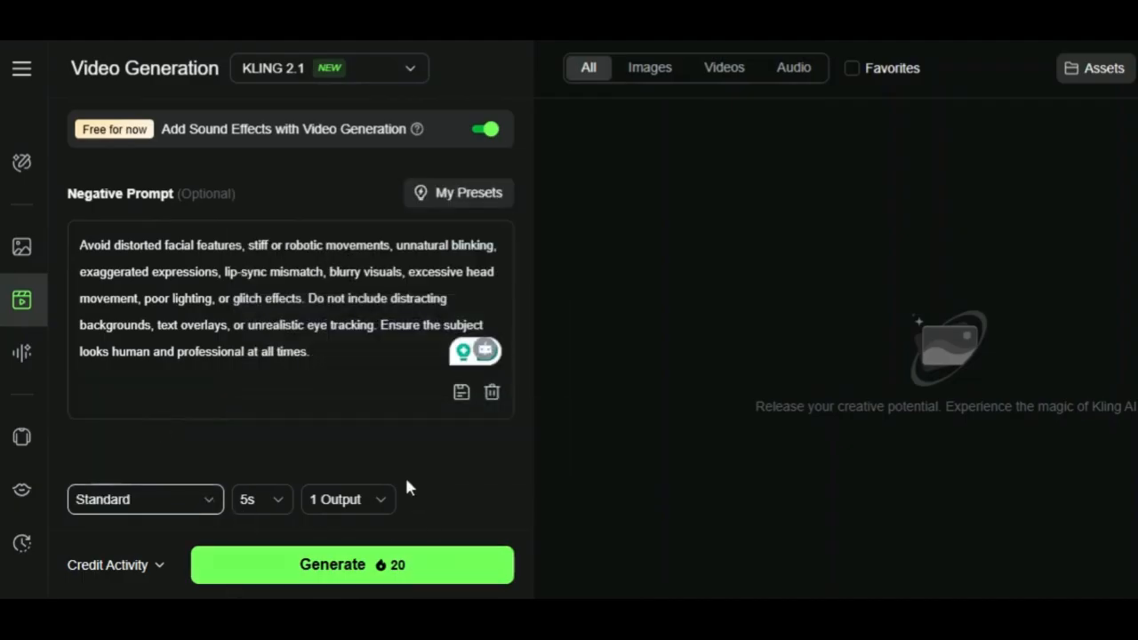
Step: Generate the image-to-video clip and play the finished result
left_click(364, 571)
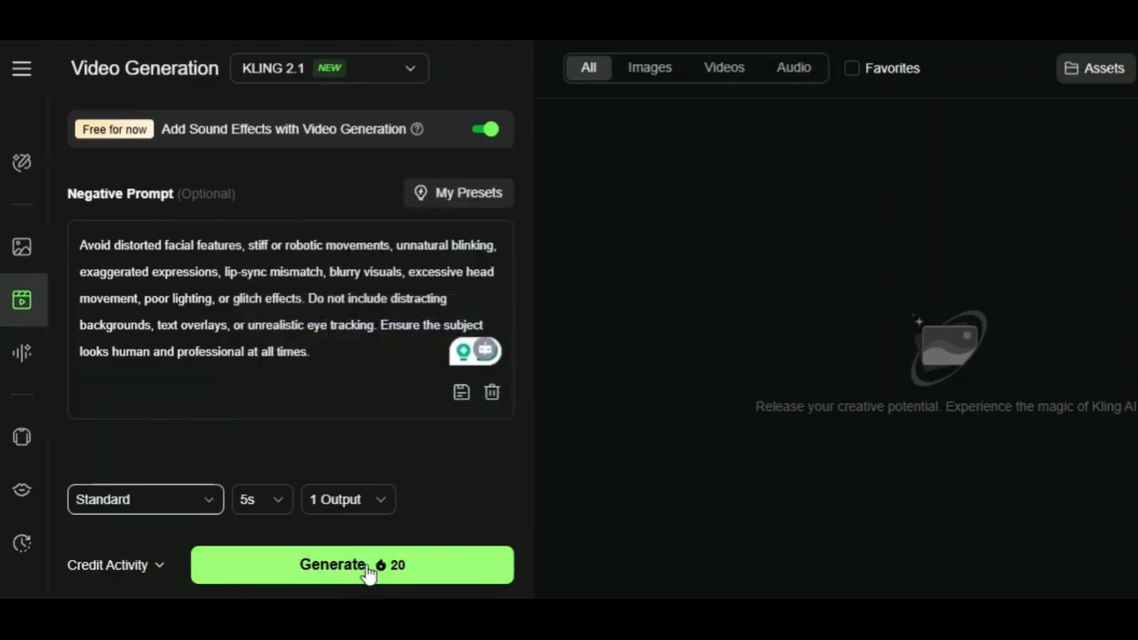
left_click(367, 574)
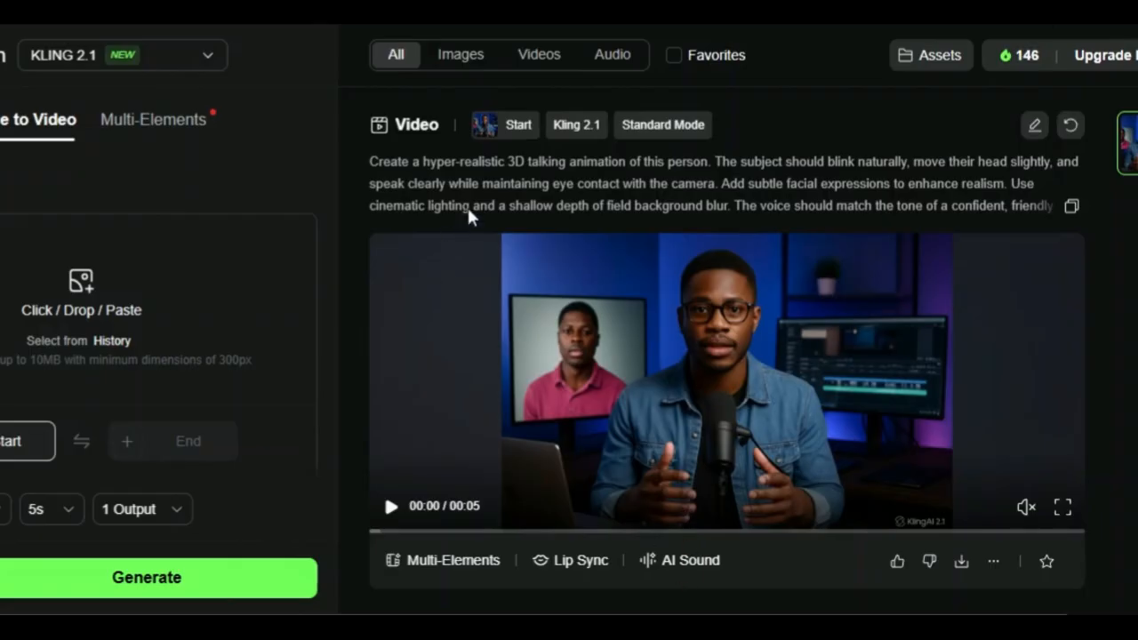
left_click(391, 508)
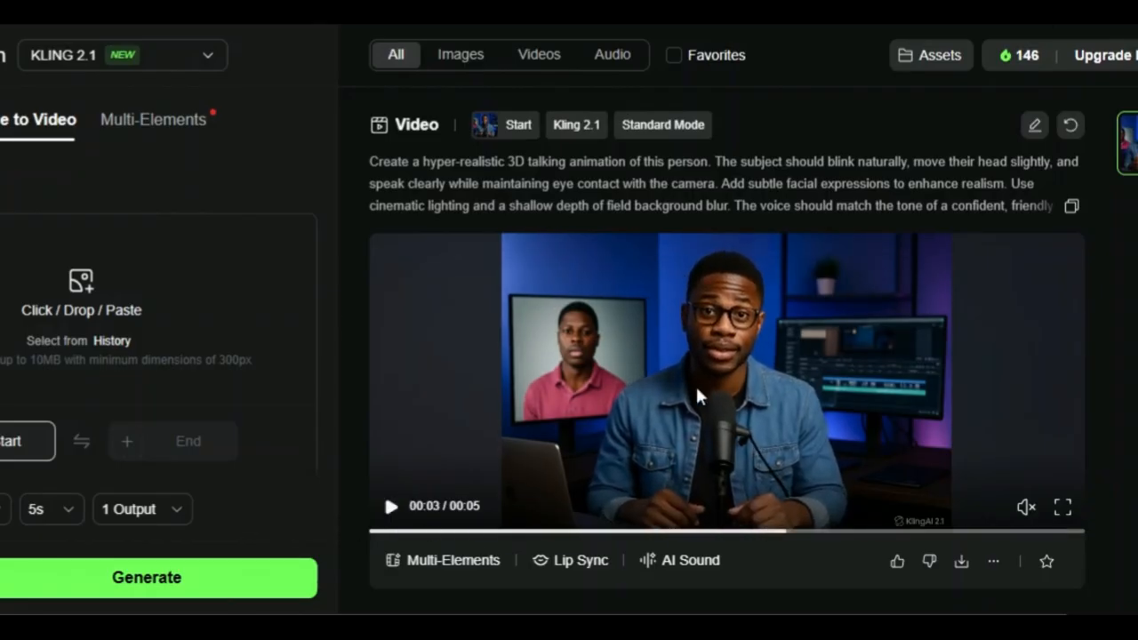
mouse_move(961, 561)
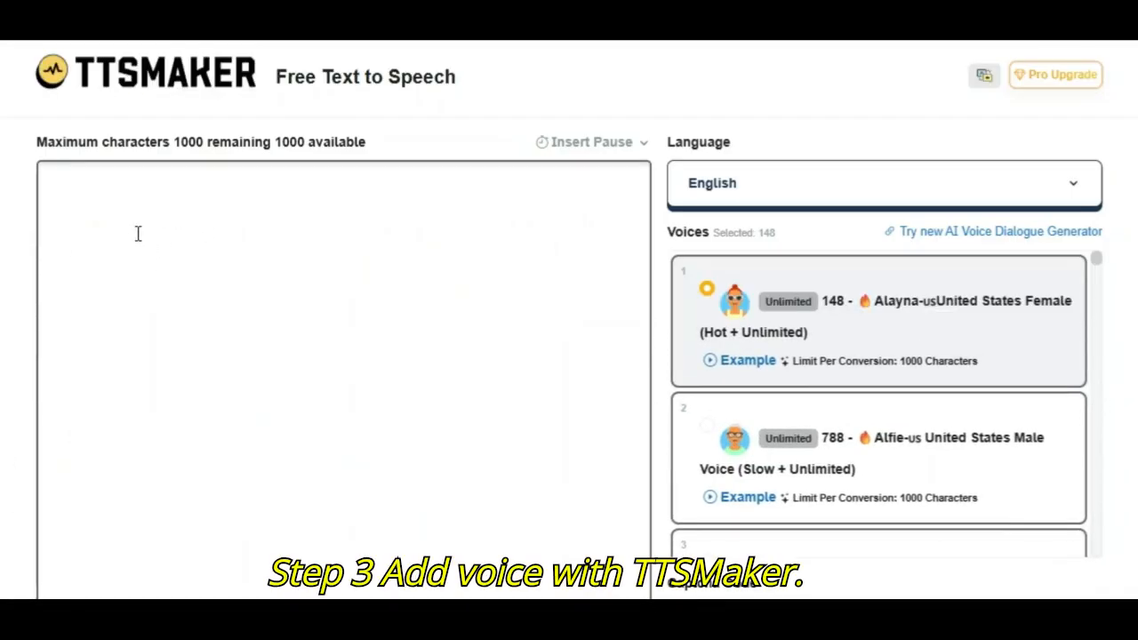
Step: In TTSMaker, paste the script "Hi there! Let me show you how to turn any photo into a talking 3D image." and select the 2599 Christ-us United States Male voice
right_click(141, 232)
left_click(203, 283)
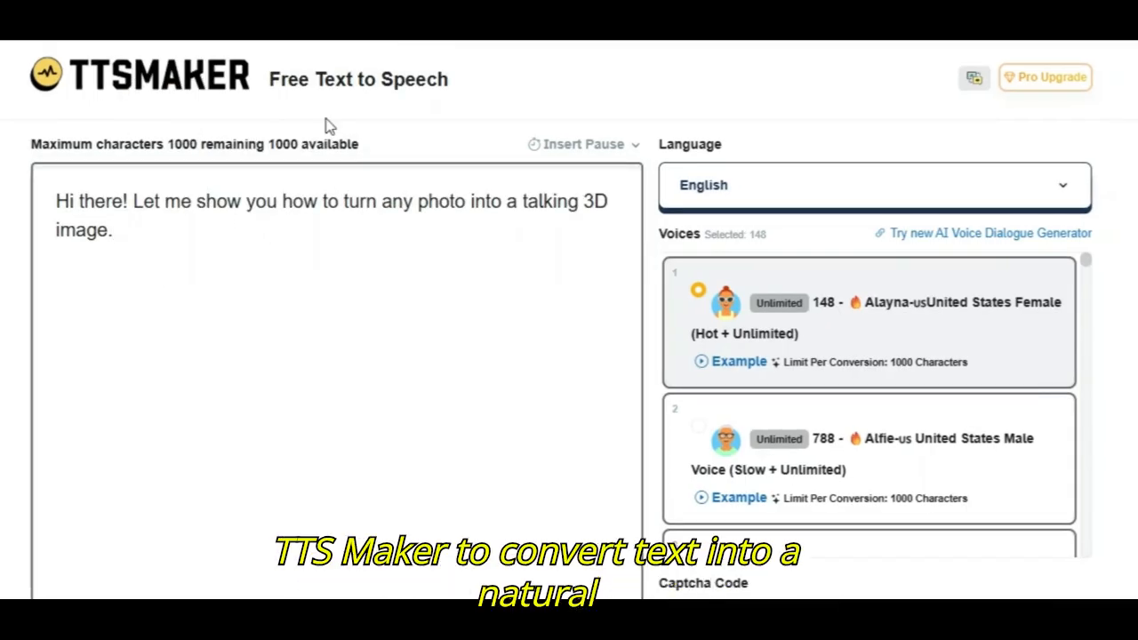
scroll(780, 331, "down", 10)
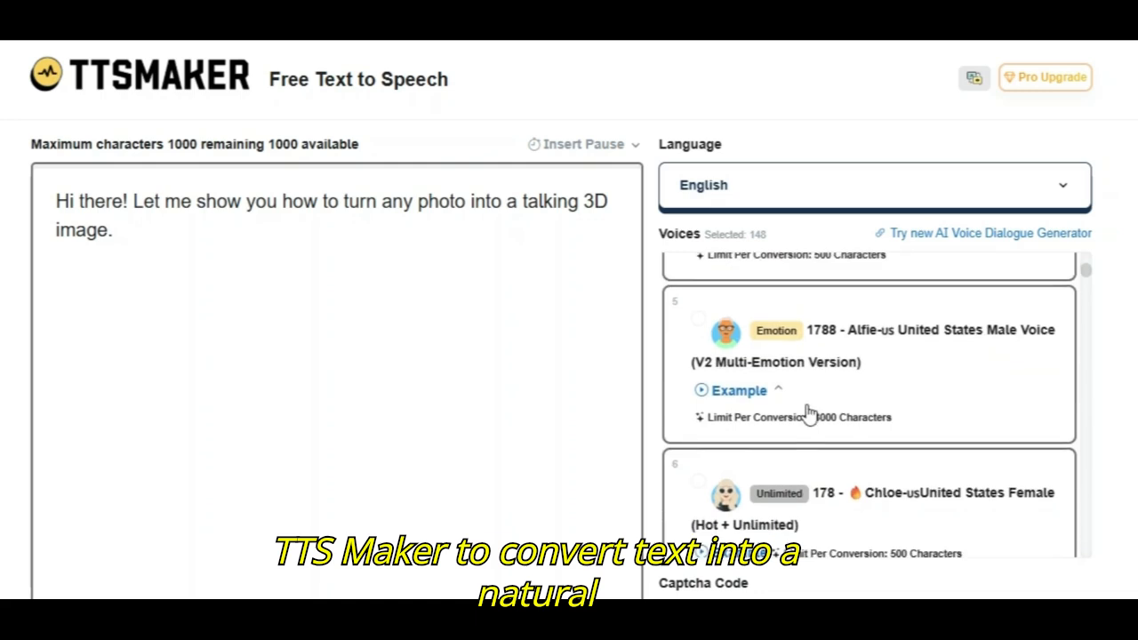
scroll(775, 407, "down", 3)
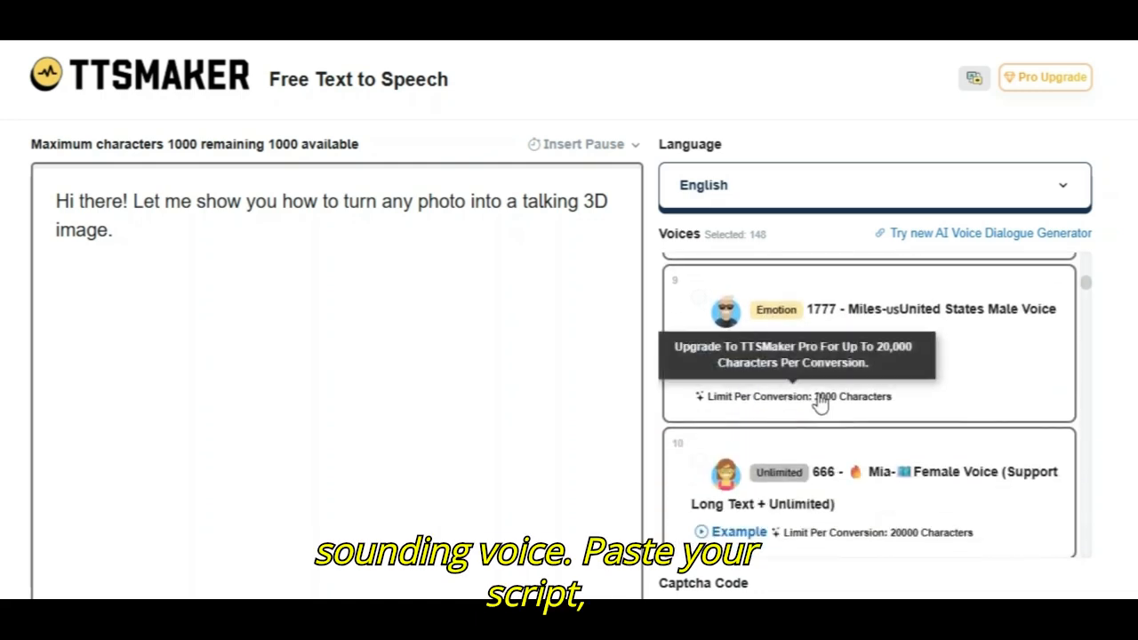
scroll(832, 423, "up", 3)
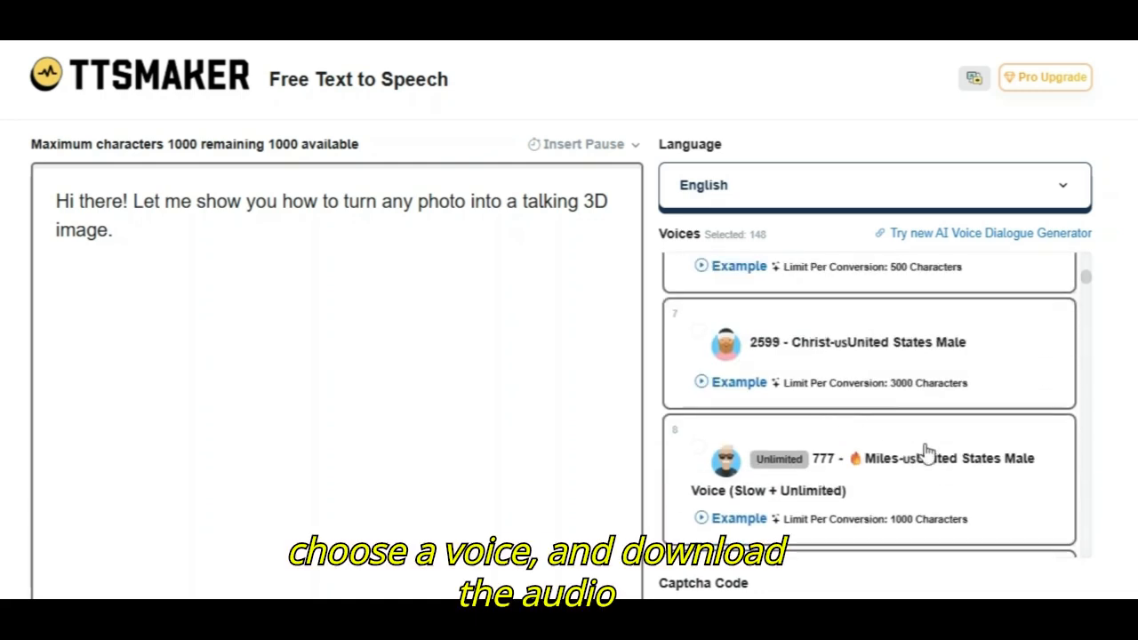
scroll(837, 463, "down", 1)
scroll(832, 457, "up", 1)
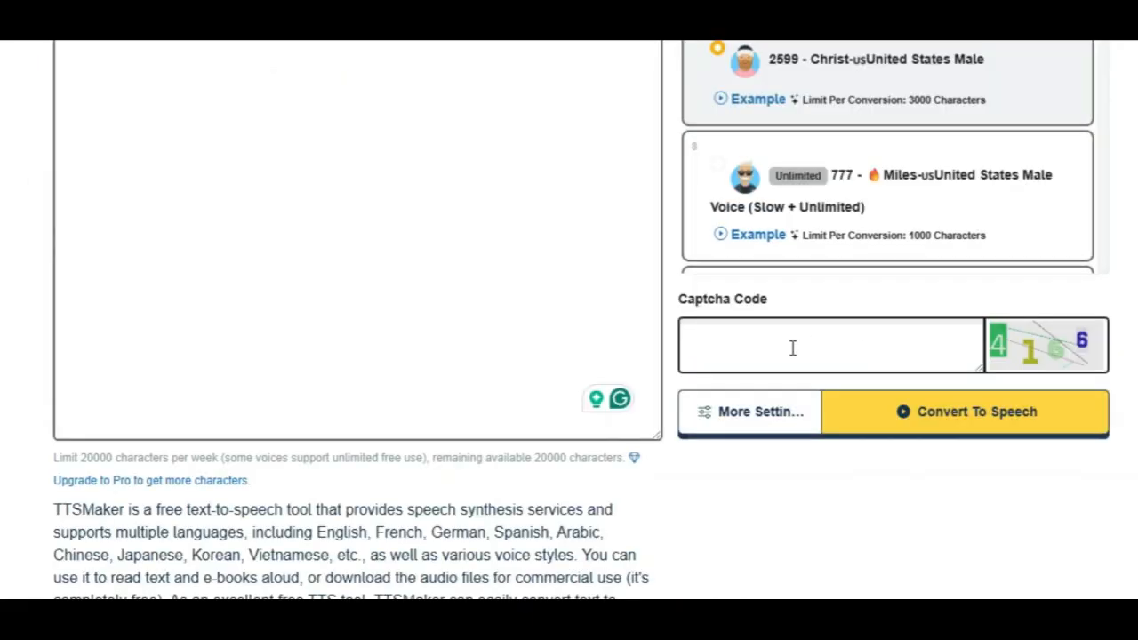
Step: Enter the captcha code and start the text-to-speech conversion
left_click(839, 347)
type("41")
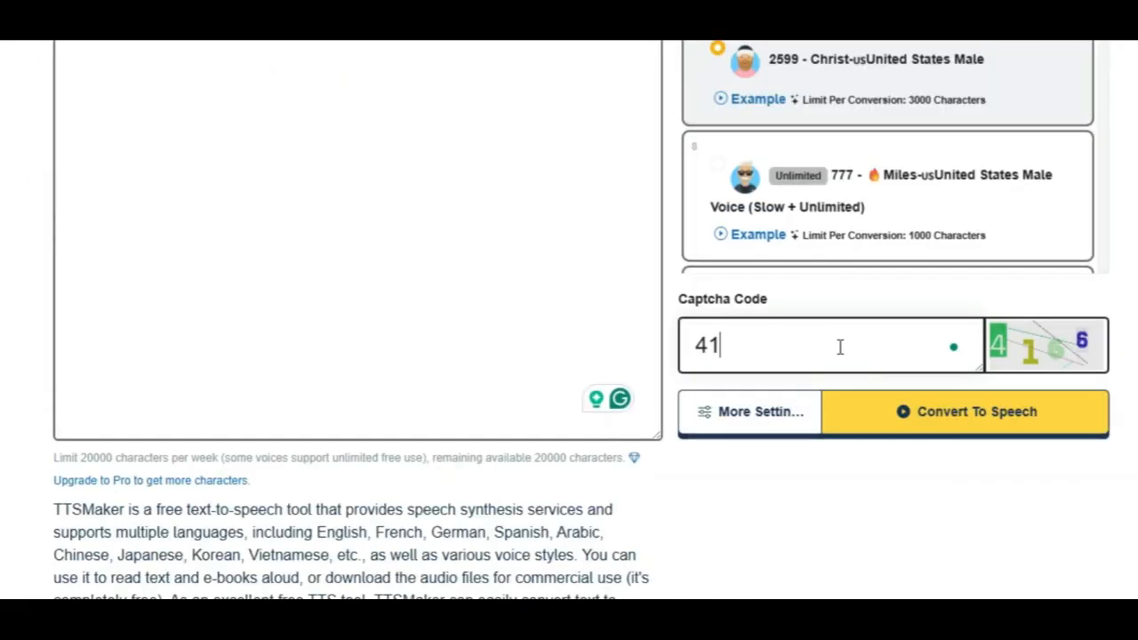
type("66")
left_click(927, 420)
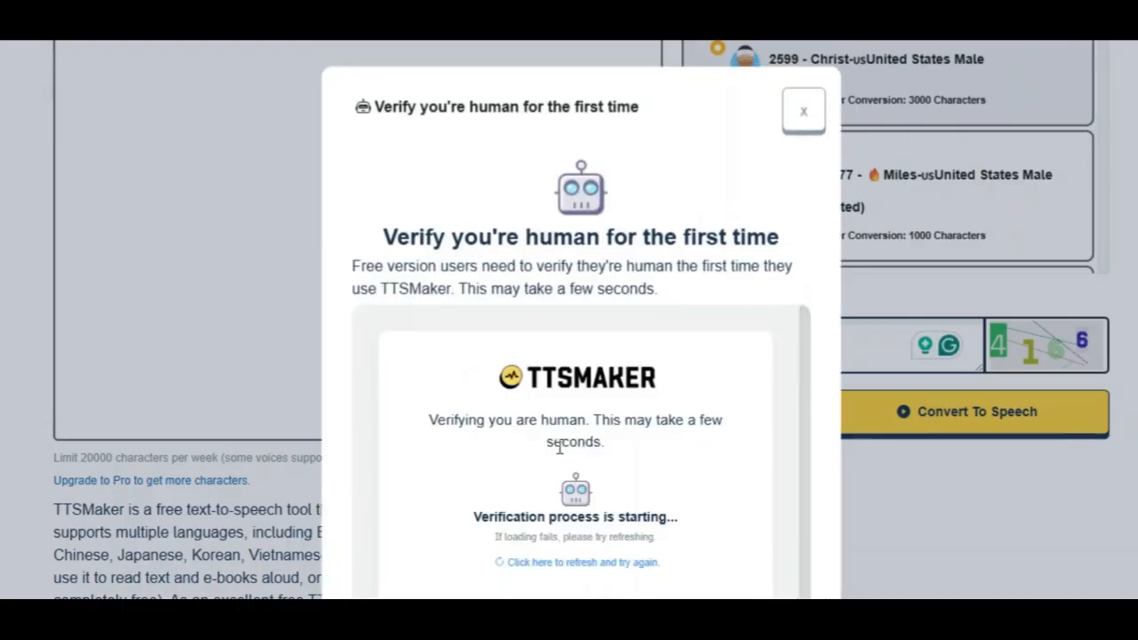
Step: Complete the human verification and restart the conversion
scroll(562, 449, "down", 3)
left_click(560, 262)
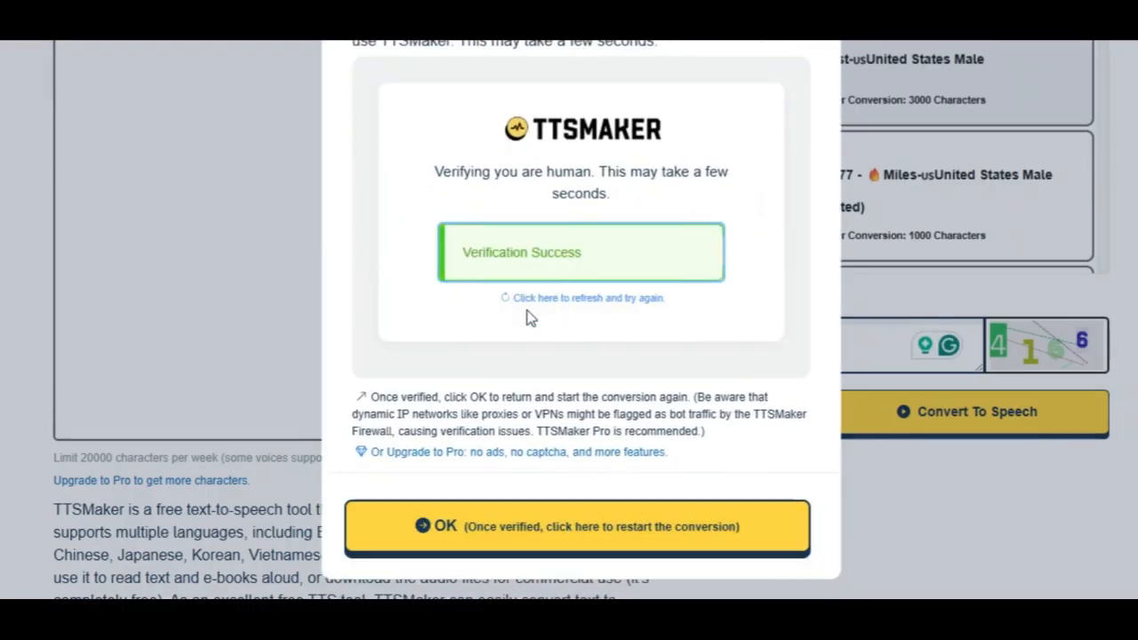
left_click(538, 523)
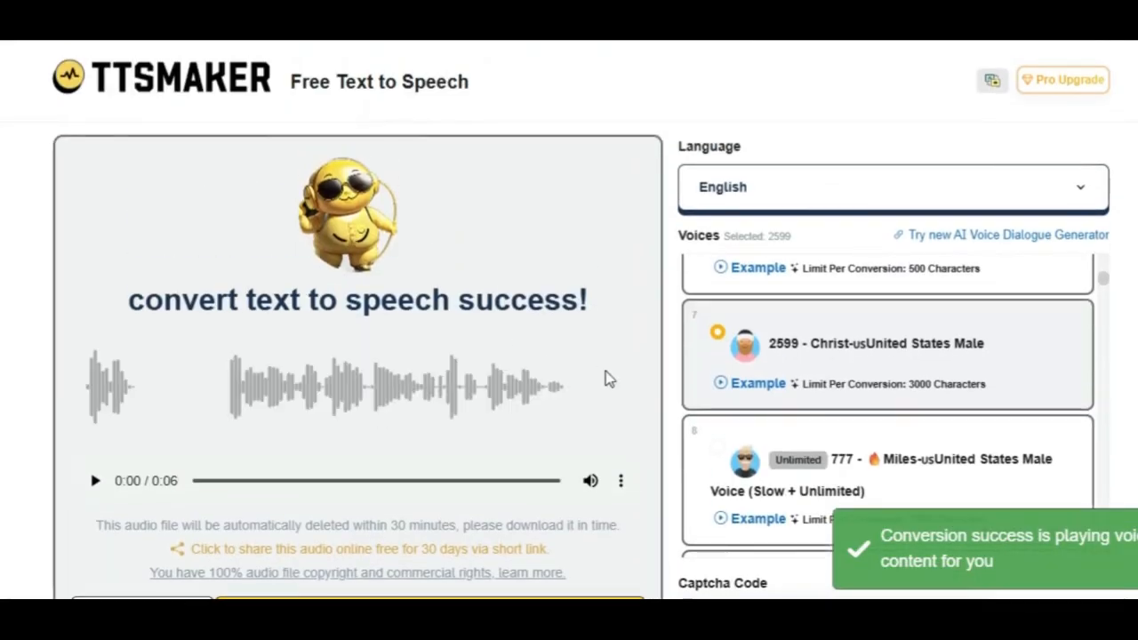
Step: Download the generated speech audio file
left_click(621, 481)
left_click(521, 436)
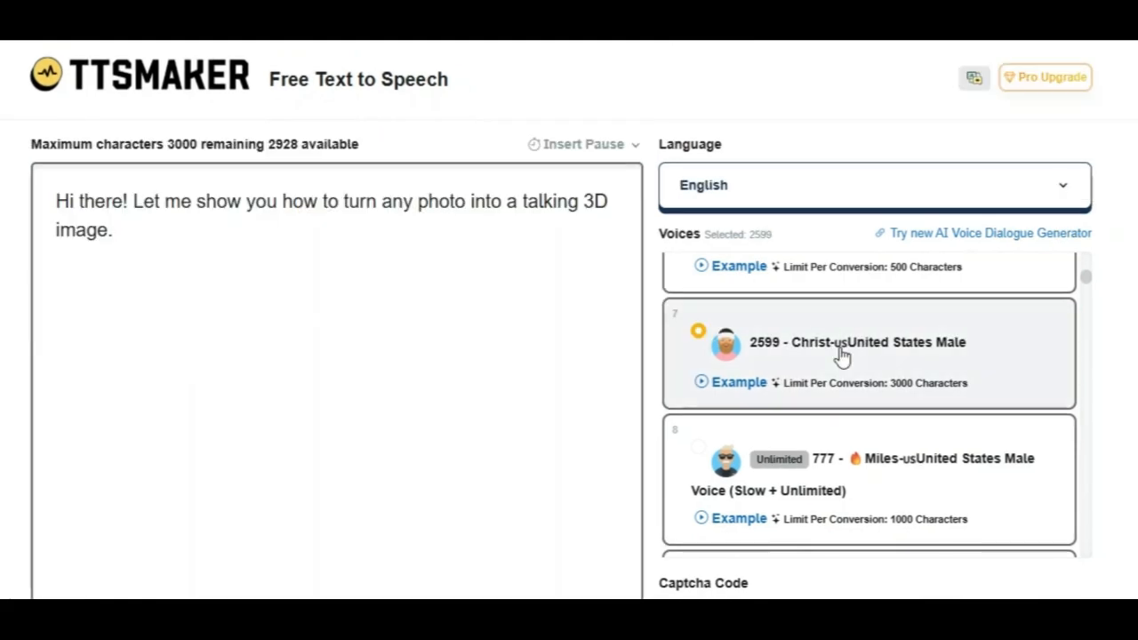
scroll(1080, 400, "down", 3)
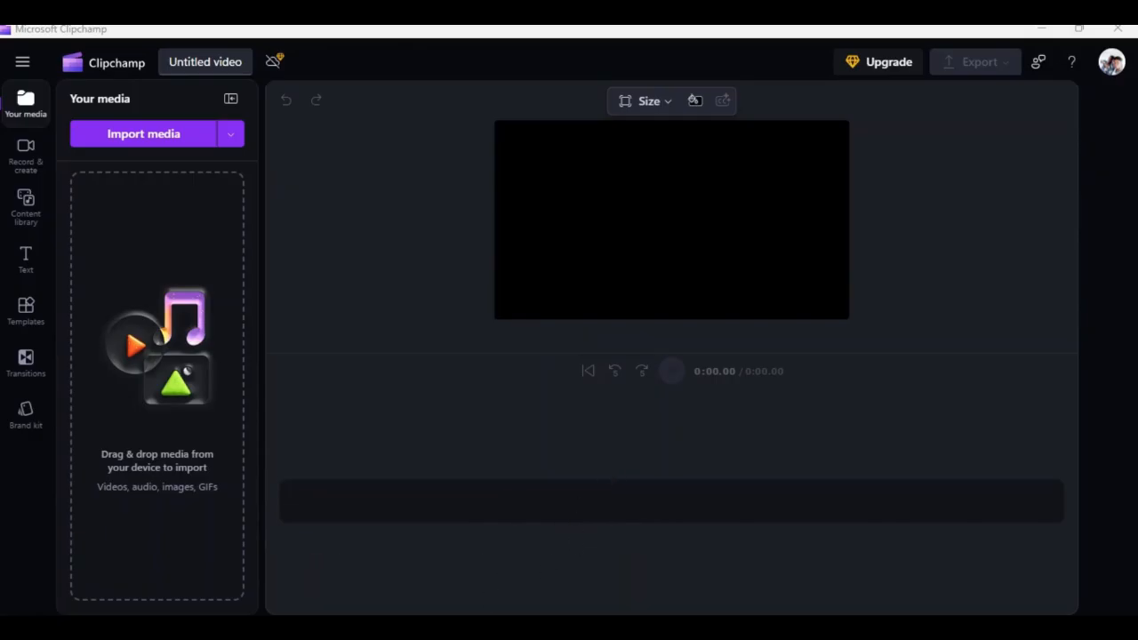
Step: Import the downloaded Kling video from the Downloads folder into Clipchamp's media
mouse_move(351, 629)
left_click(350, 551)
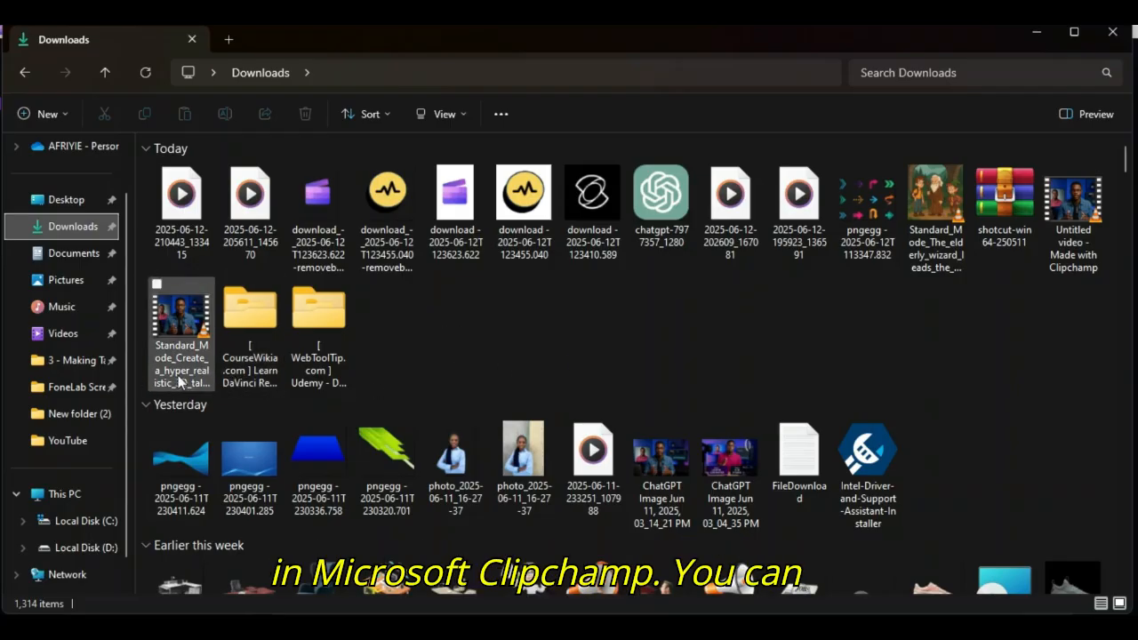
left_click_drag(181, 314, 766, 626)
left_click_drag(683, 468, 637, 231)
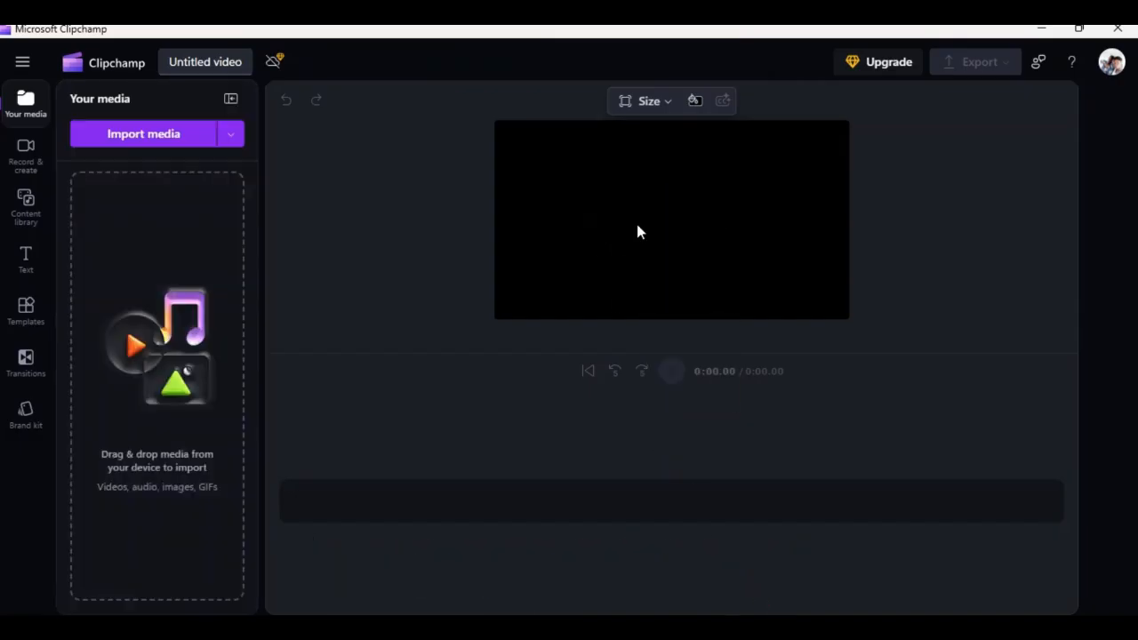
Step: Choose a canvas size and place the Kling clip on the timeline
left_click(662, 101)
left_click(671, 138)
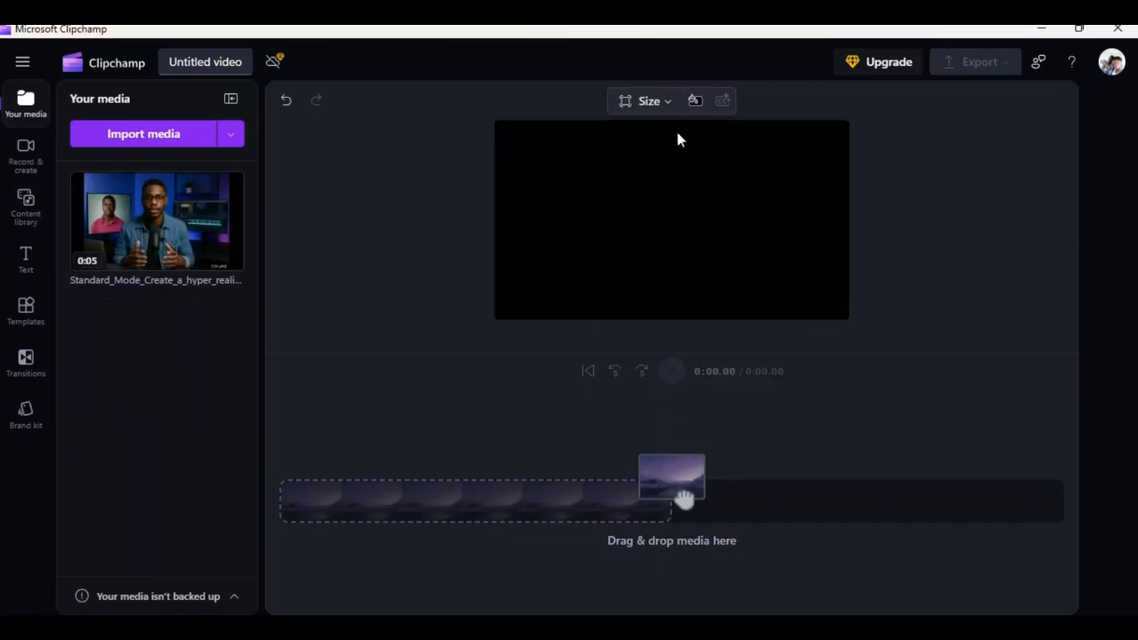
left_click_drag(171, 251, 673, 285)
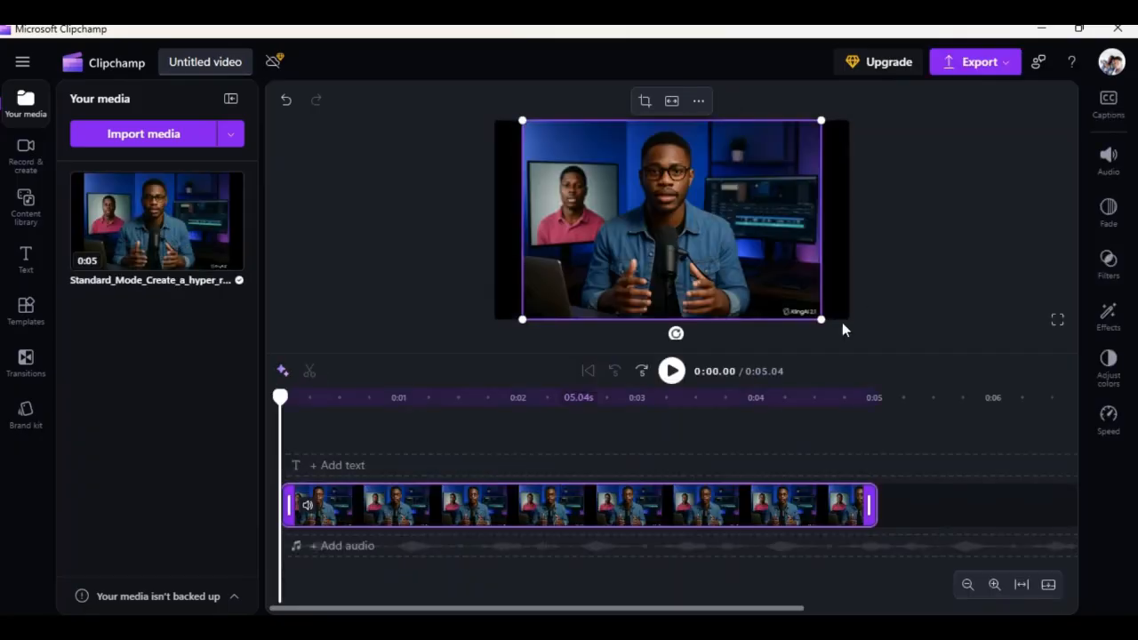
Step: Resize and reposition the clip in the preview so it fills the frame
left_click_drag(820, 319, 853, 339)
left_click_drag(766, 259, 753, 252)
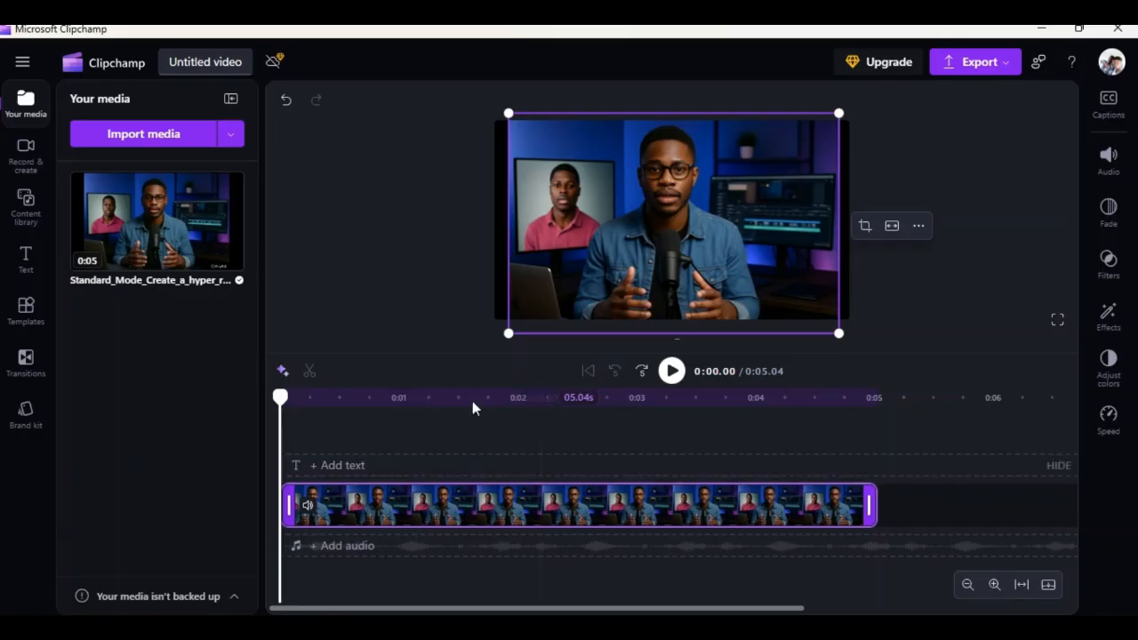
mouse_move(138, 165)
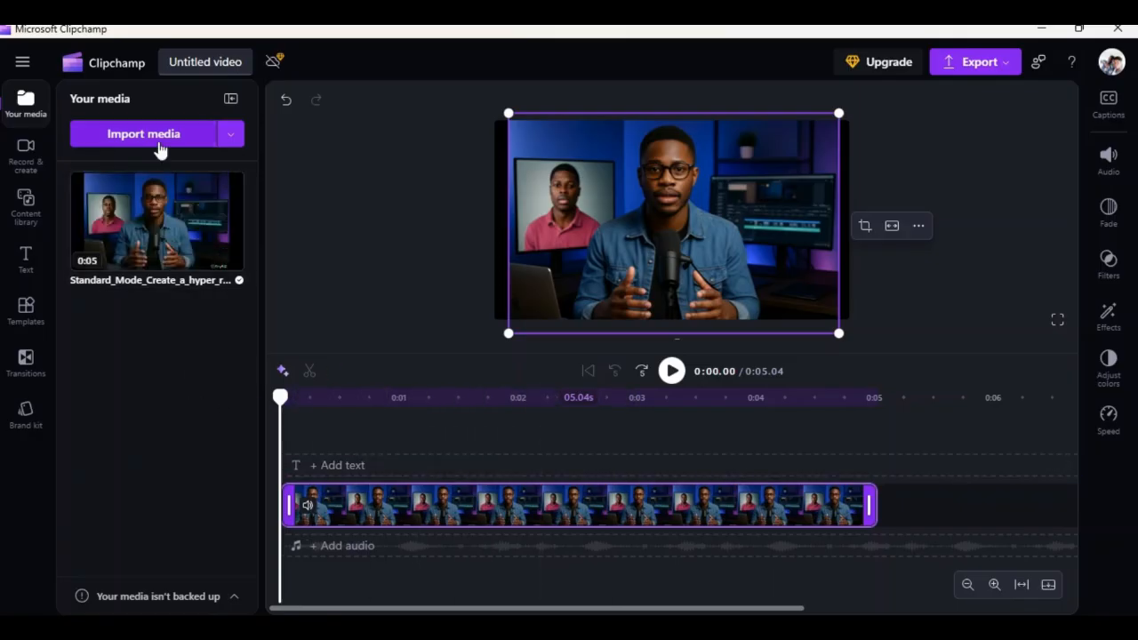
left_click(164, 142)
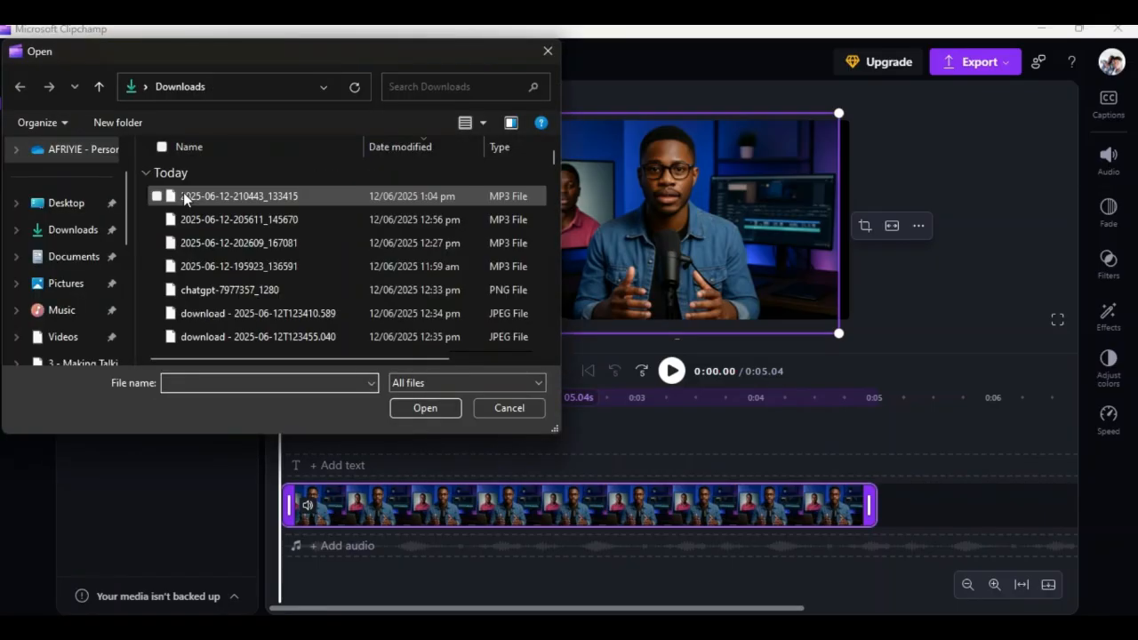
left_click(169, 195)
left_click(423, 408)
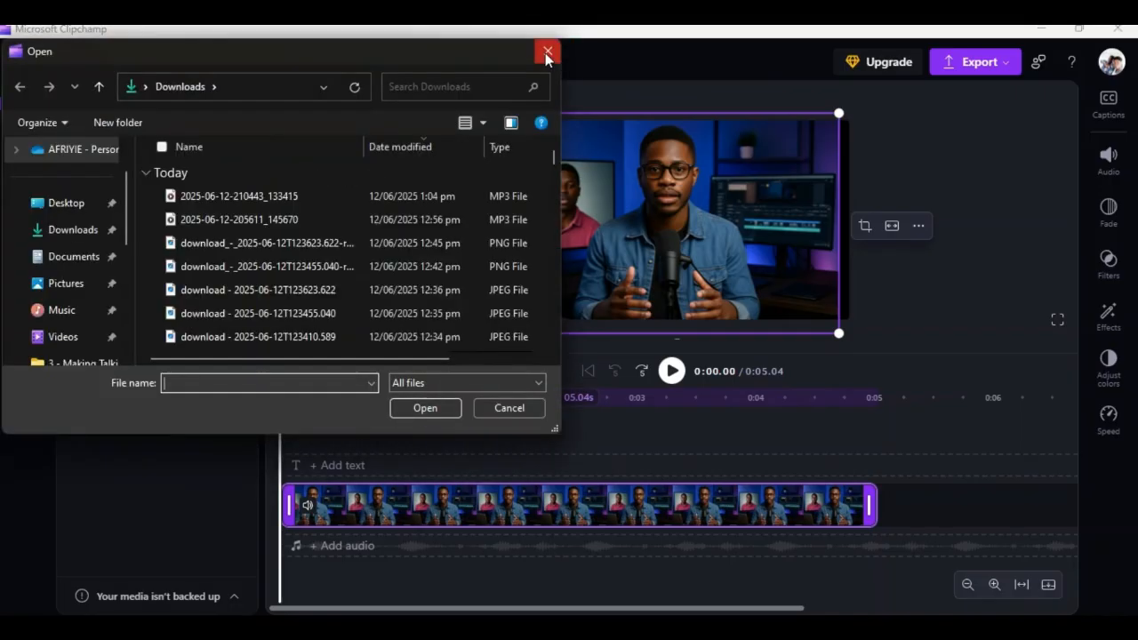
left_click(546, 51)
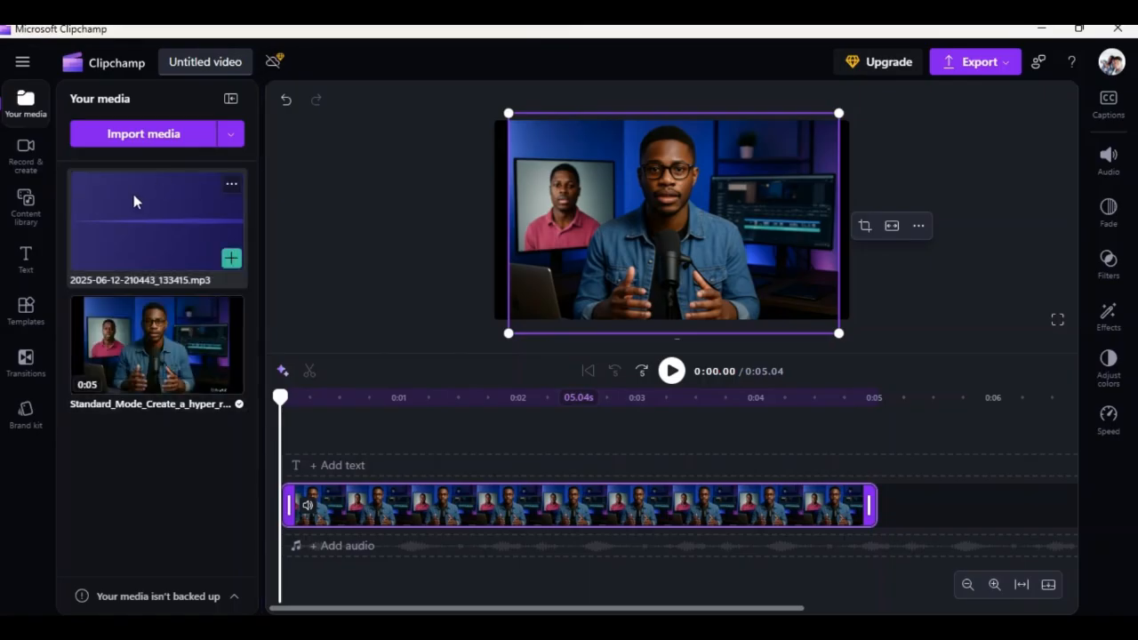
Step: Add the voice audio to the timeline under the video and play the project
left_click_drag(187, 296, 363, 549)
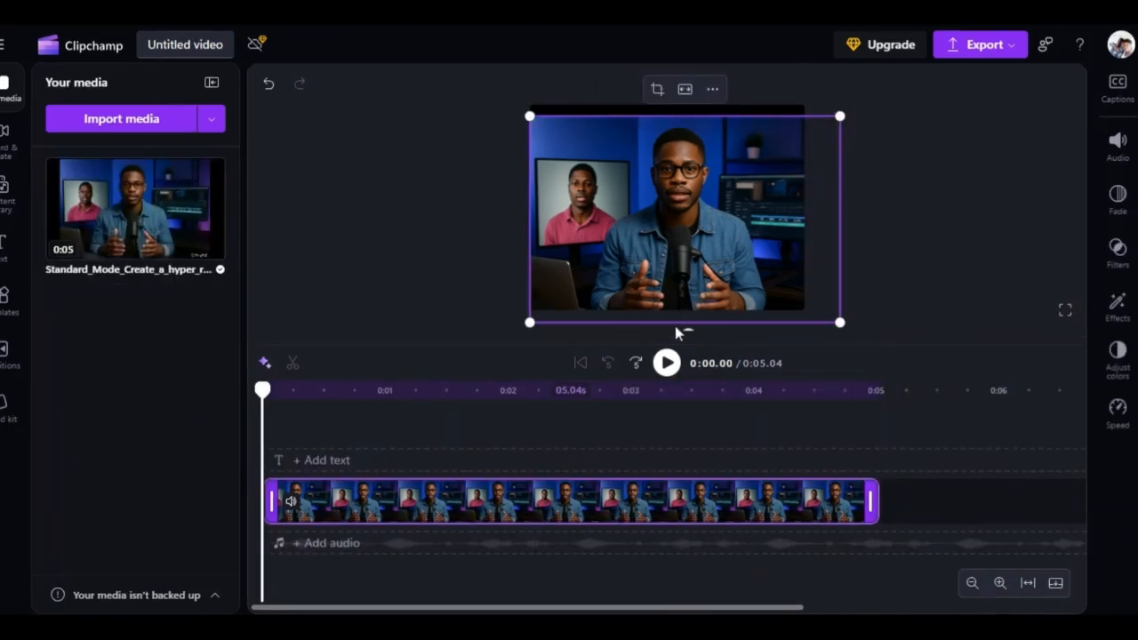
left_click(665, 366)
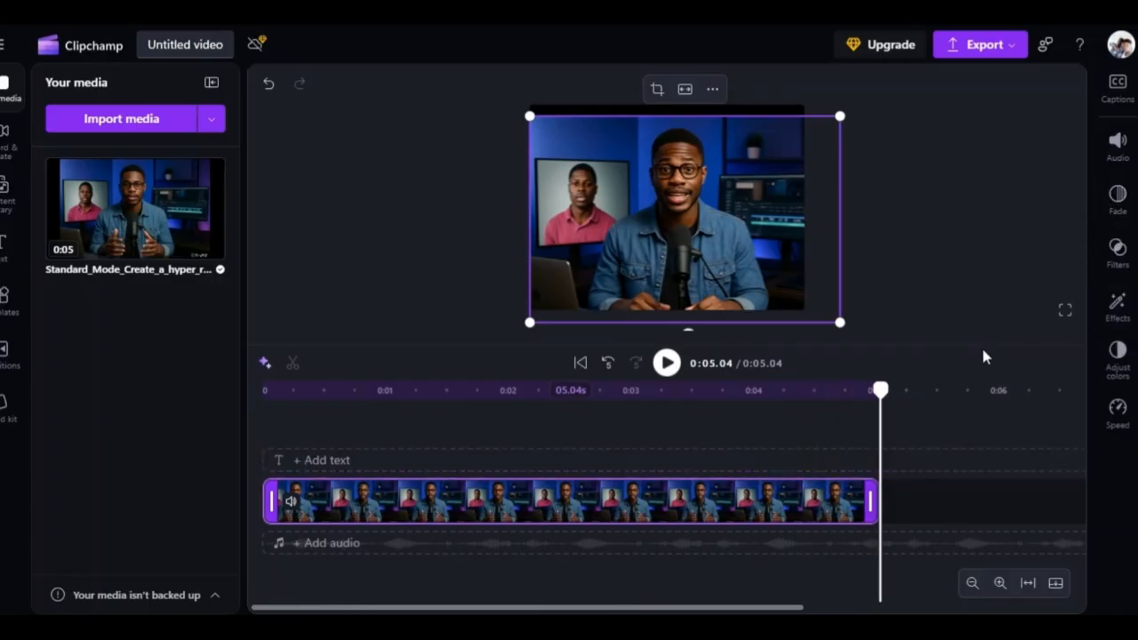
Step: Generate AI autocaptions for the project in English (United States) and play the captioned preview
left_click(1117, 89)
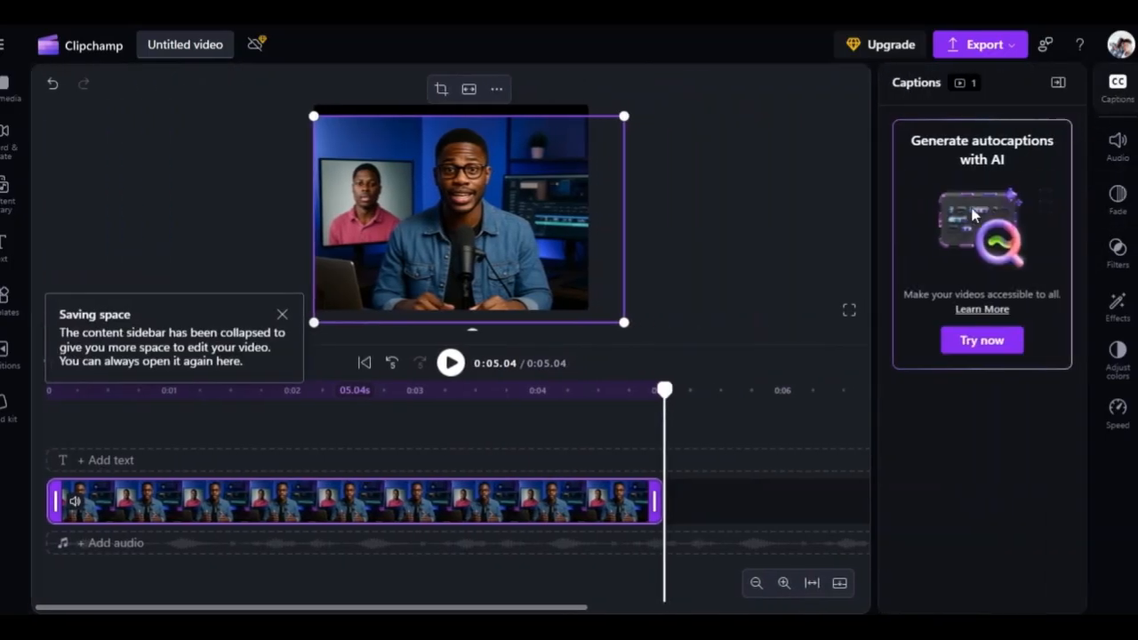
left_click(970, 350)
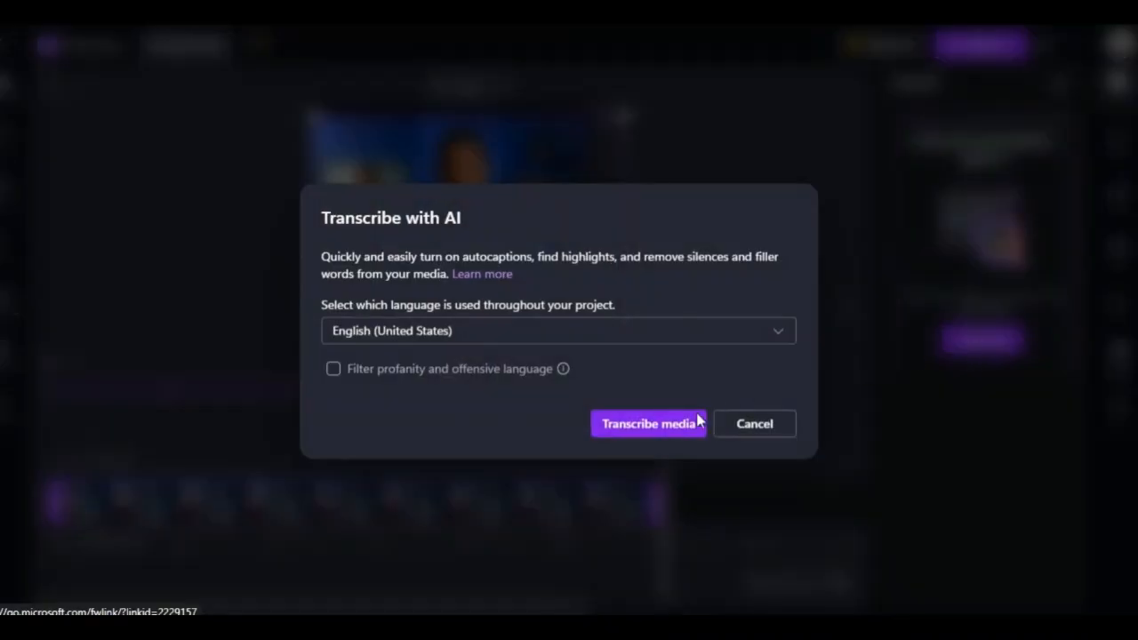
left_click(332, 368)
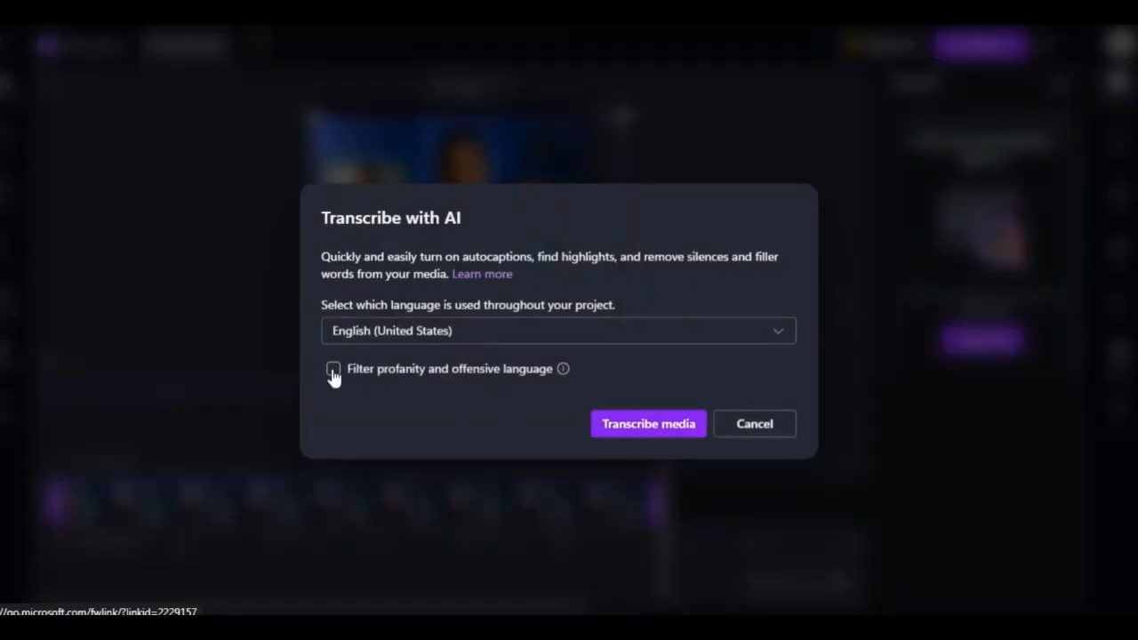
left_click(635, 434)
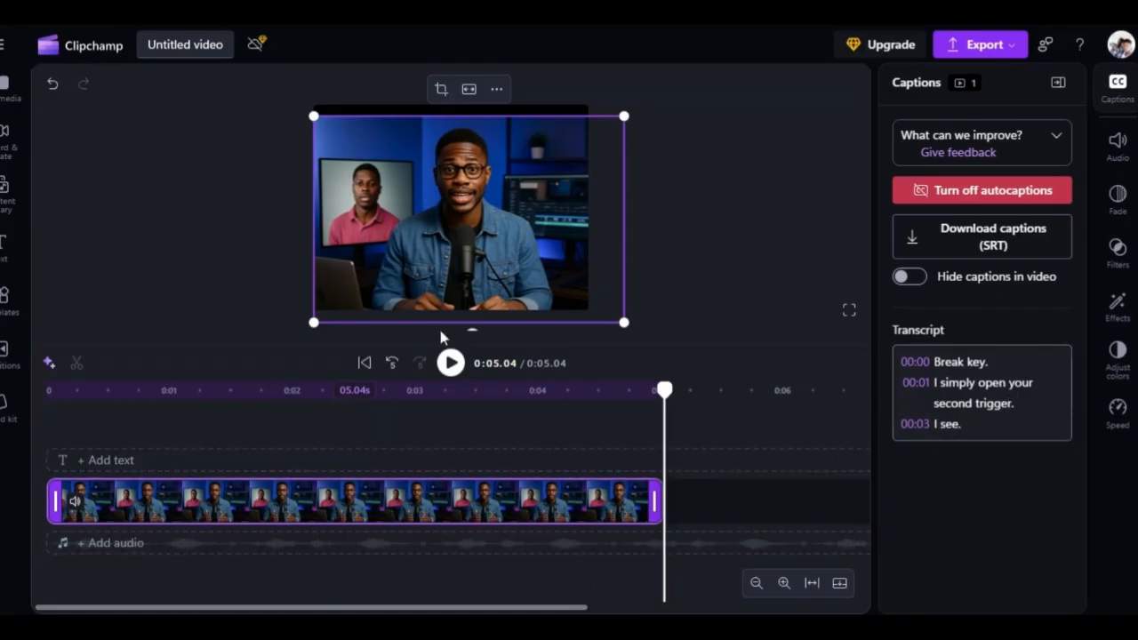
left_click(453, 365)
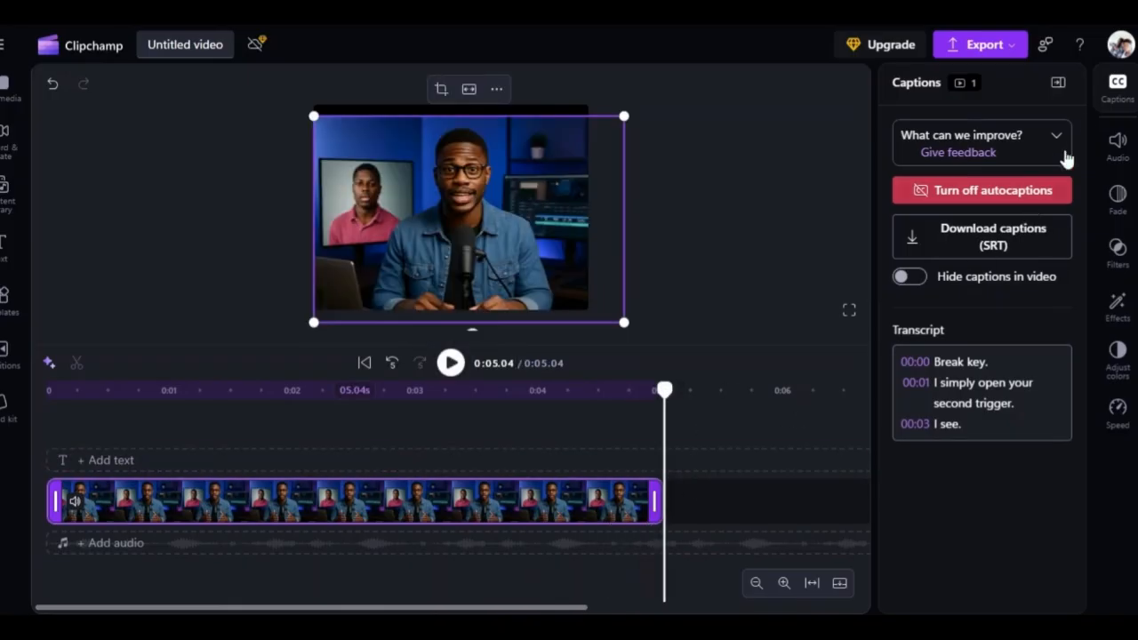
Step: Export the finished video as an MP4 at 720p quality and review the save and share options
left_click(994, 49)
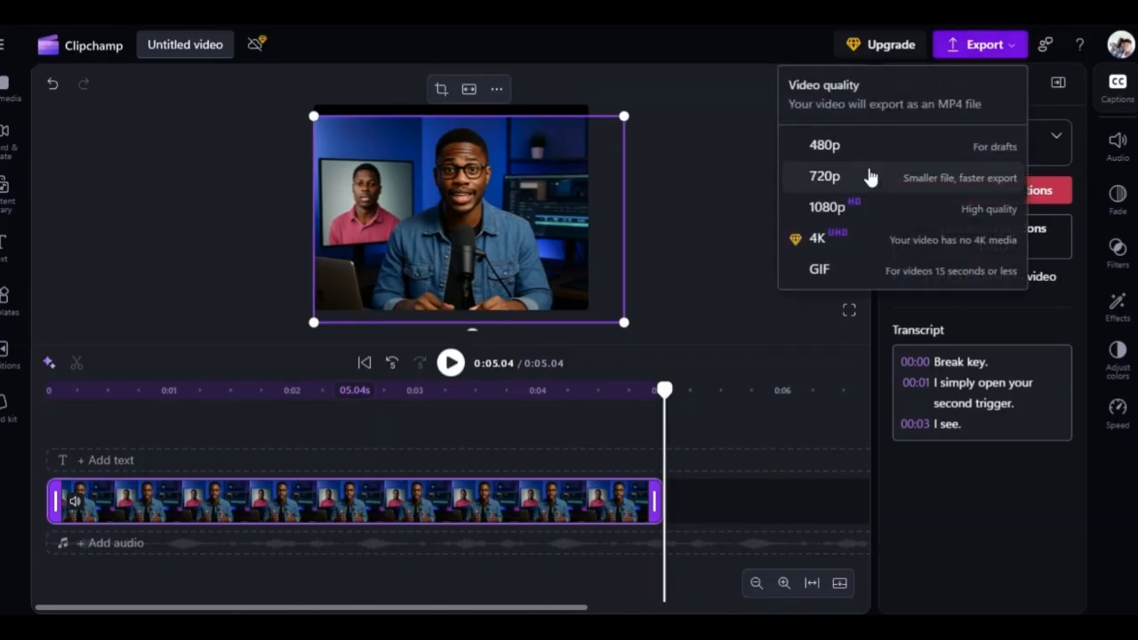
left_click(952, 179)
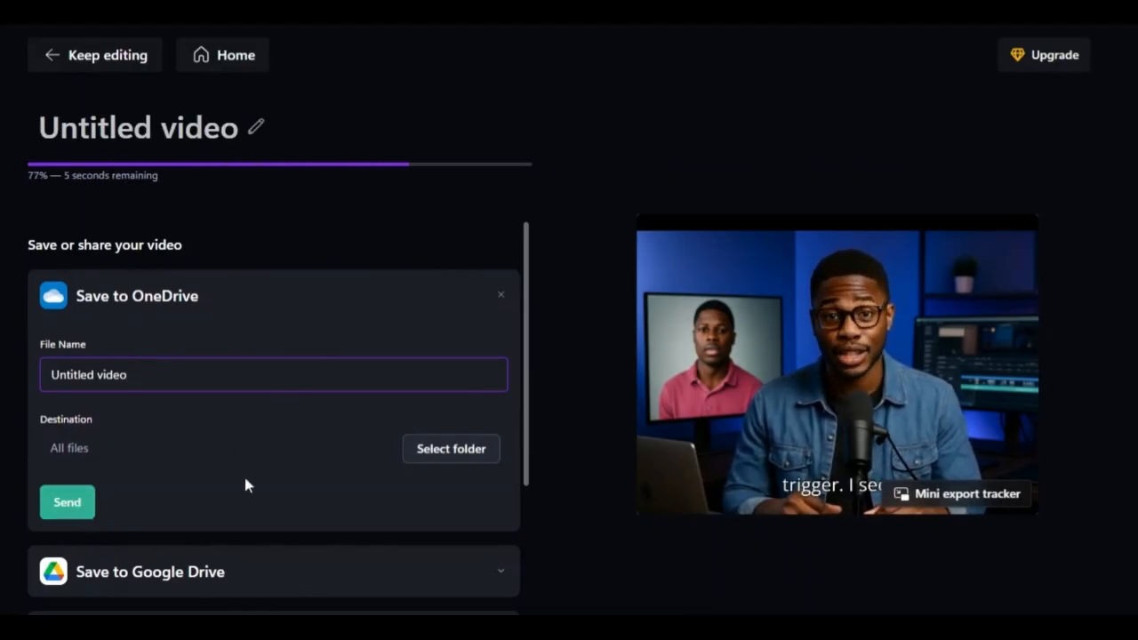
scroll(234, 495, "down", 5)
scroll(236, 417, "up", 3)
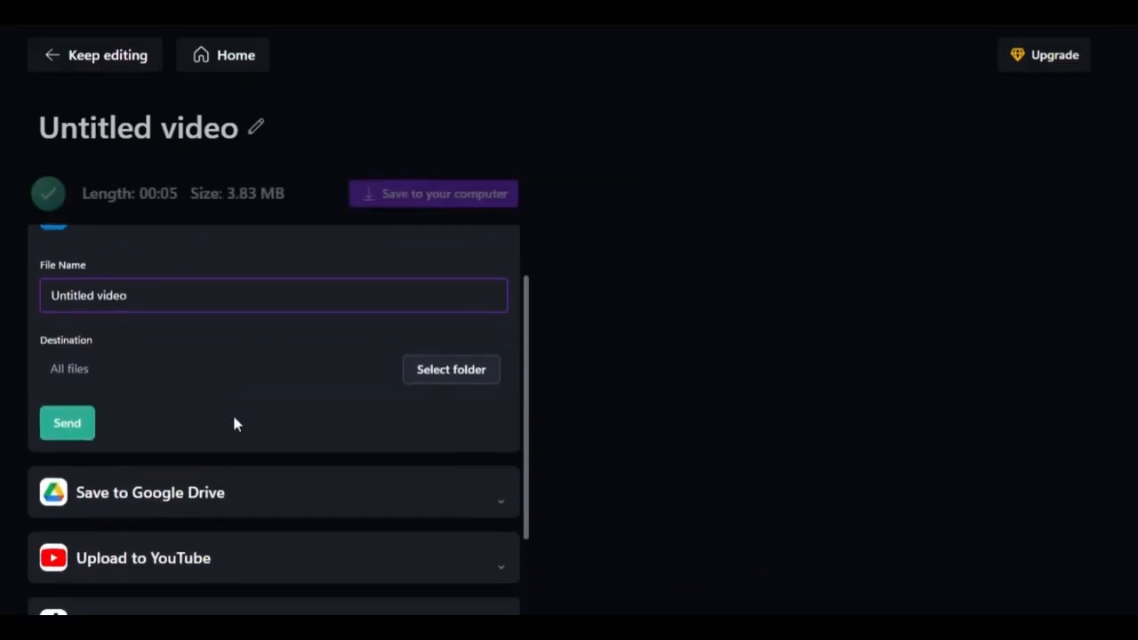
scroll(233, 424, "down", 2)
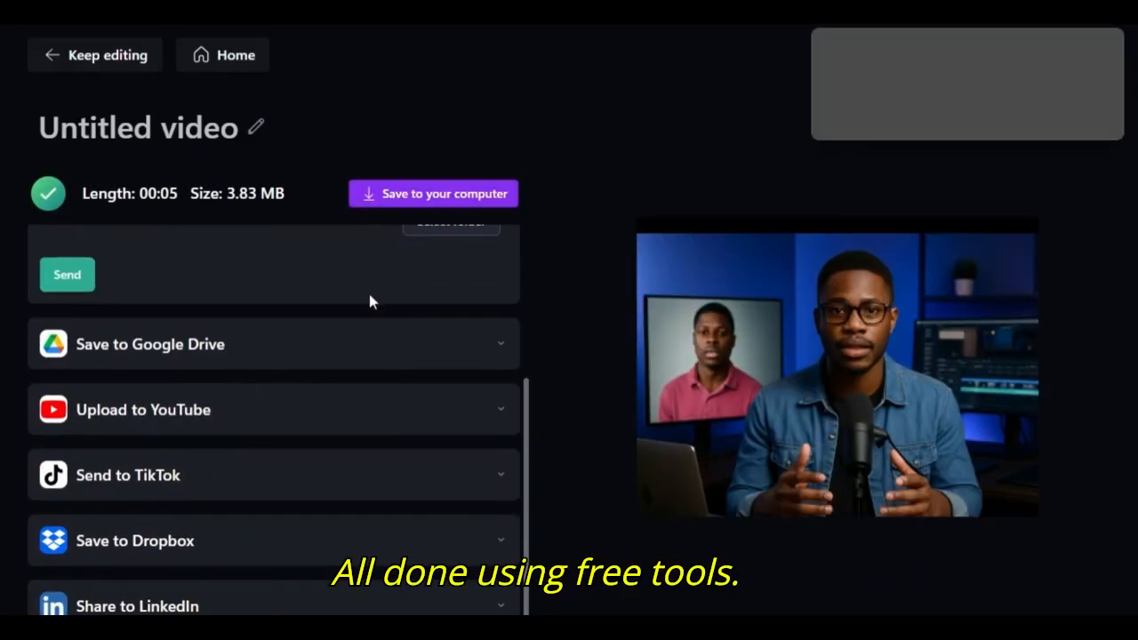
scroll(426, 296, "up", 3)
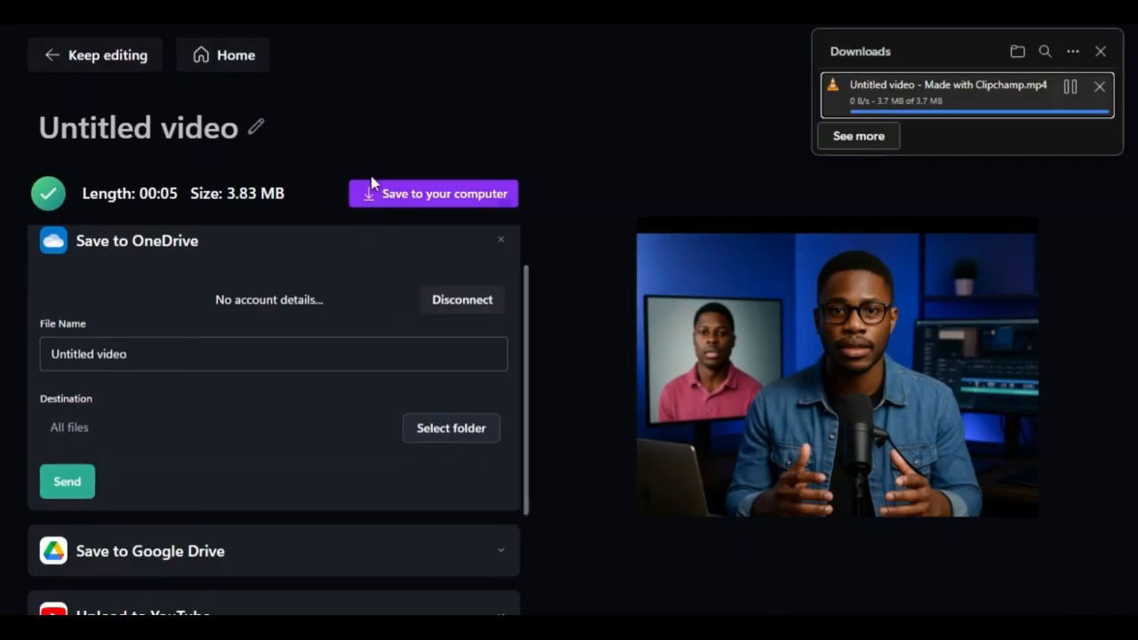